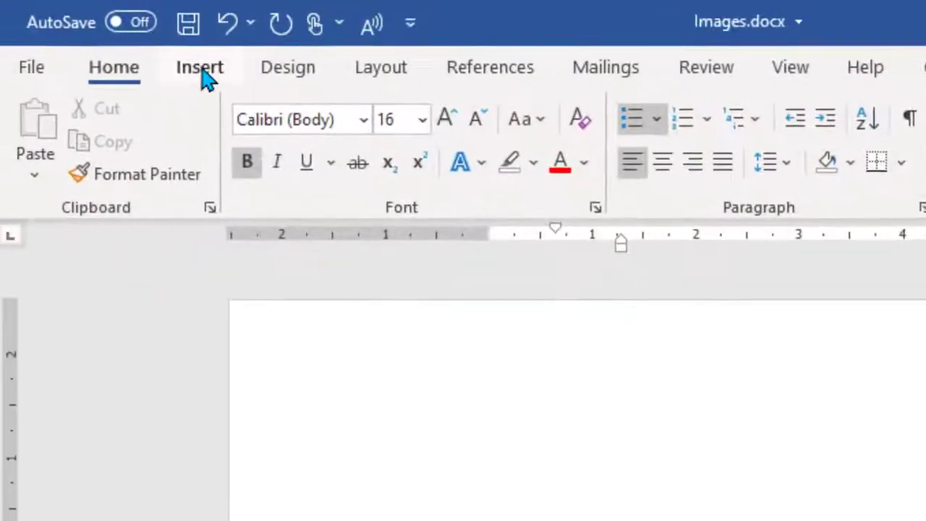
Step: Browse for a picture on this device from the Insert tab, then close without inserting
left_click(206, 84)
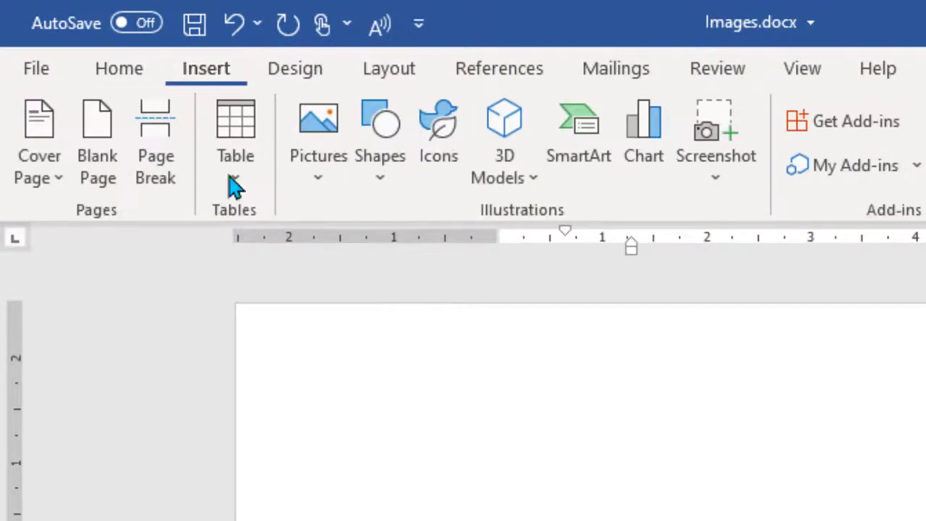
left_click(320, 161)
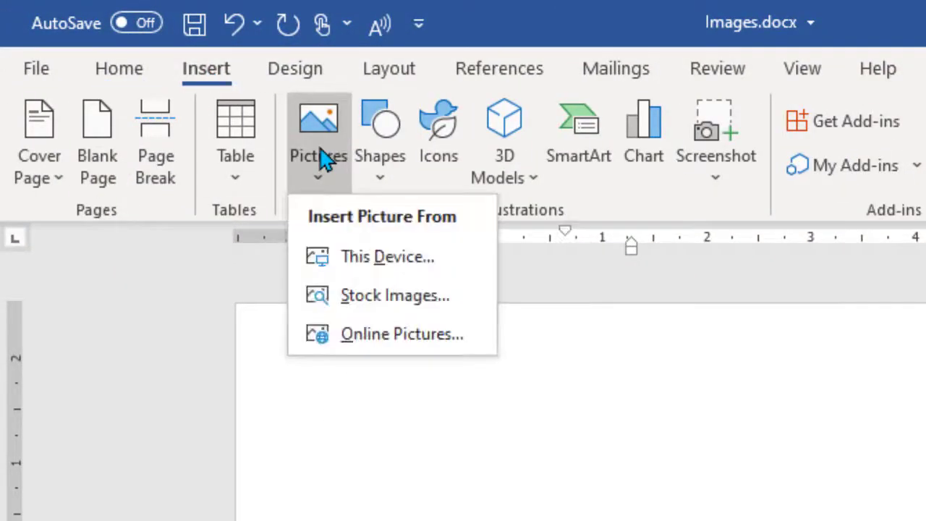
left_click(375, 269)
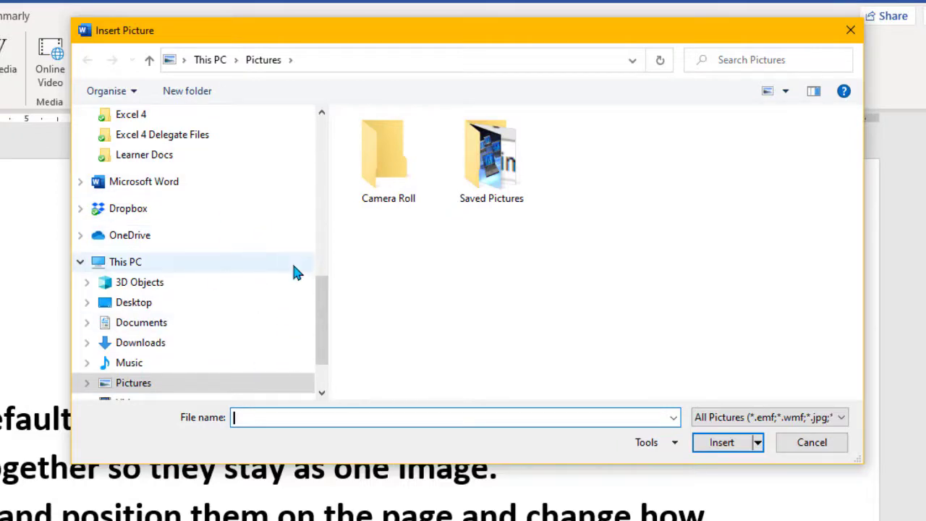
left_click(808, 442)
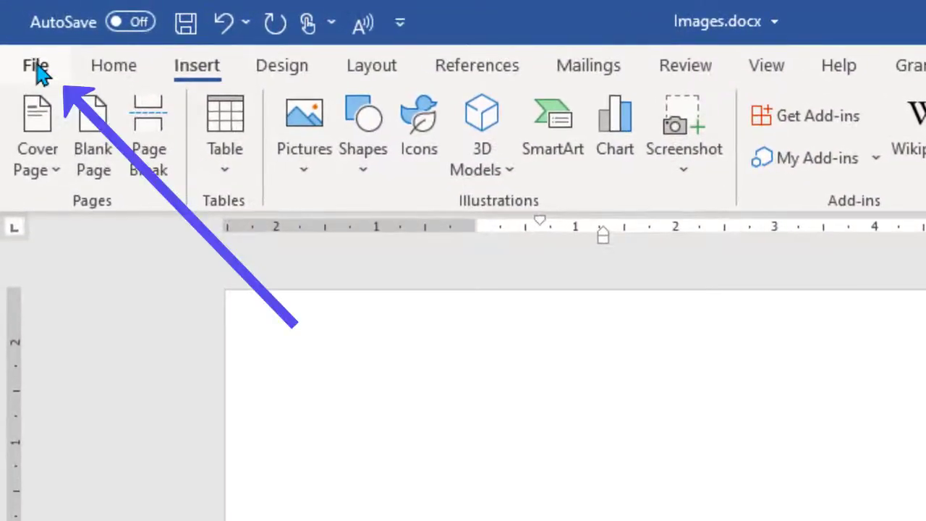
Step: Show Word Options' Advanced settings scrolled to the bottom of the page
left_click(36, 66)
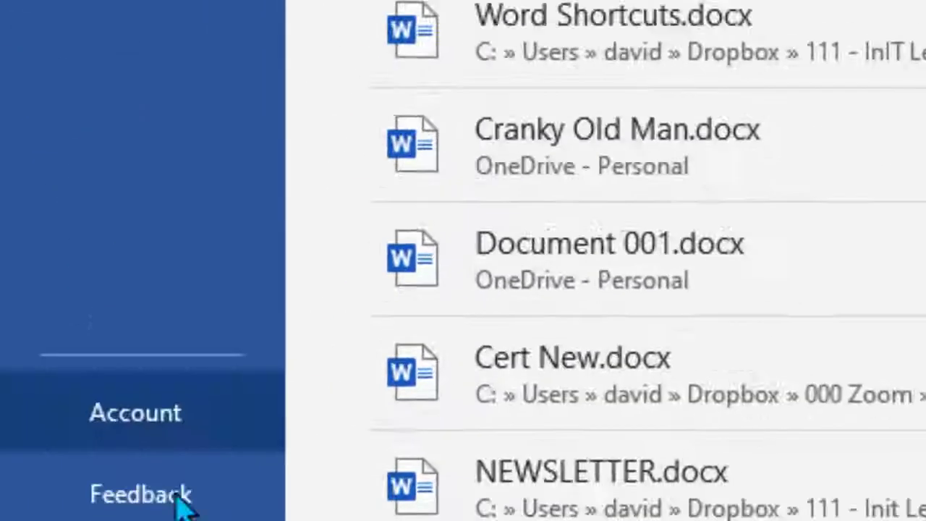
left_click(209, 469)
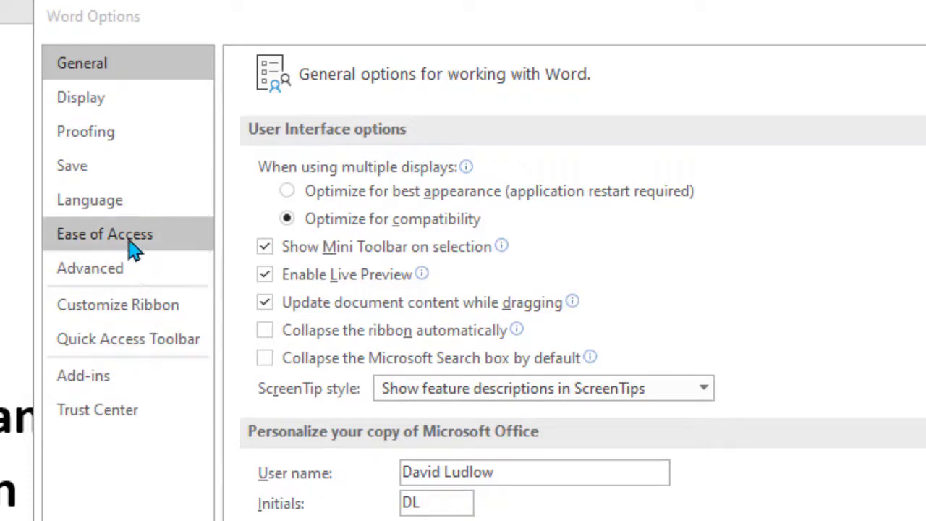
left_click(91, 269)
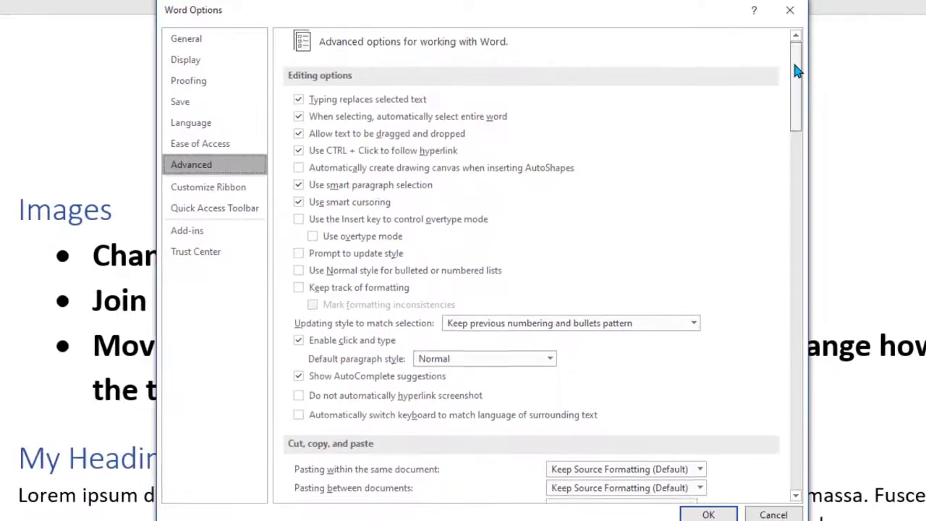
left_click_drag(796, 70, 794, 498)
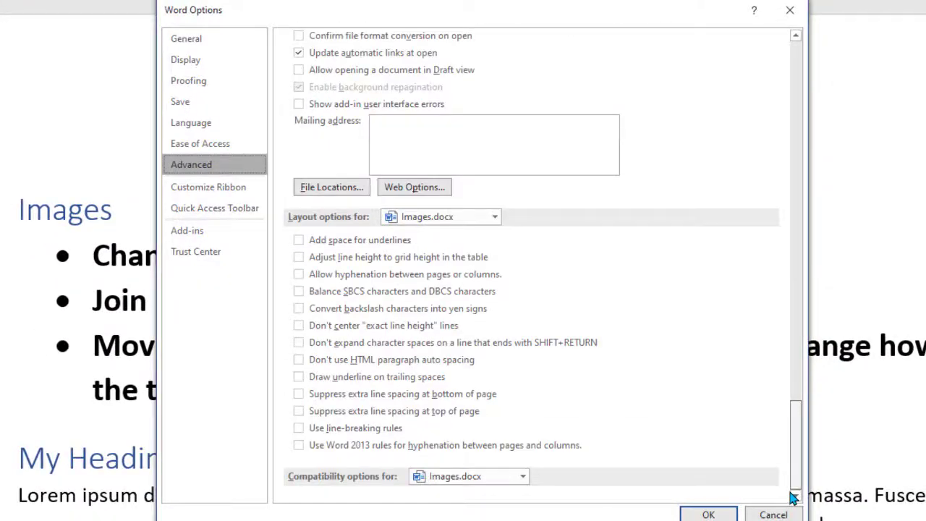
Step: Start modifying the Images entry in the File Locations list
left_click(324, 188)
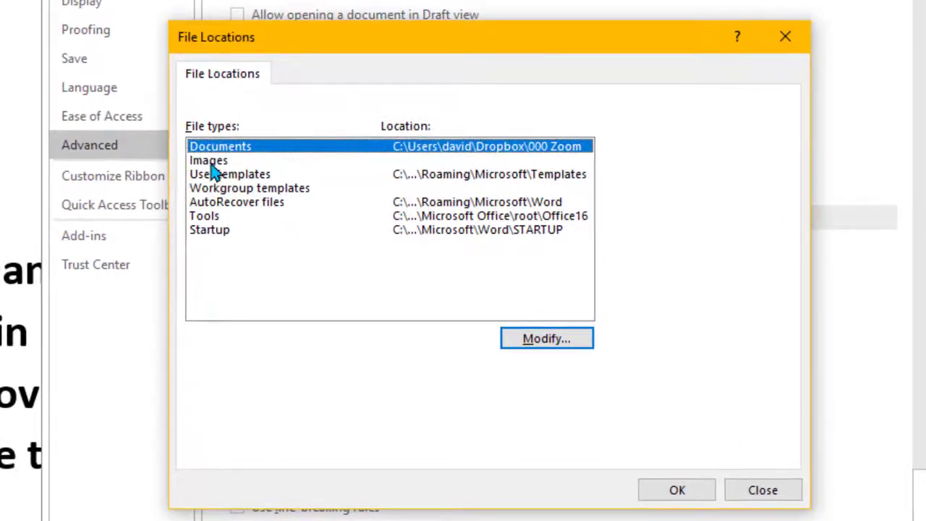
left_click(220, 162)
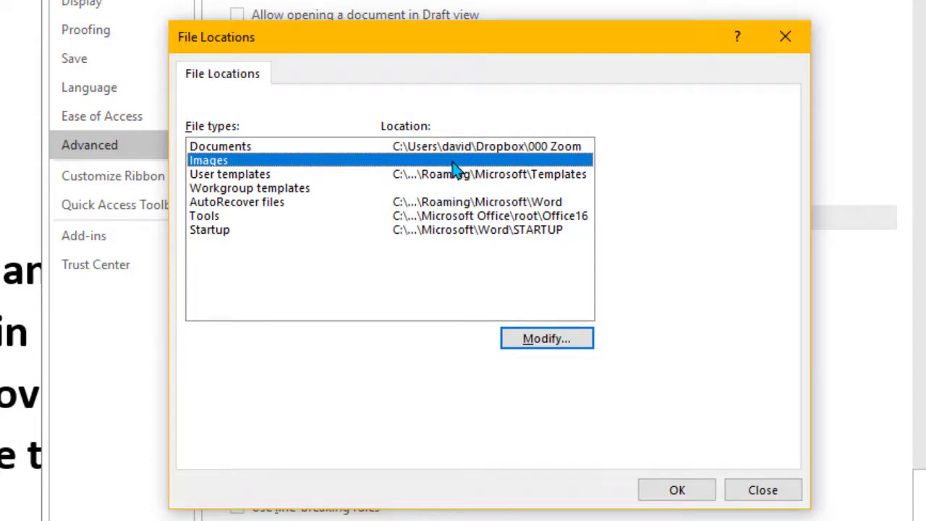
left_click(549, 344)
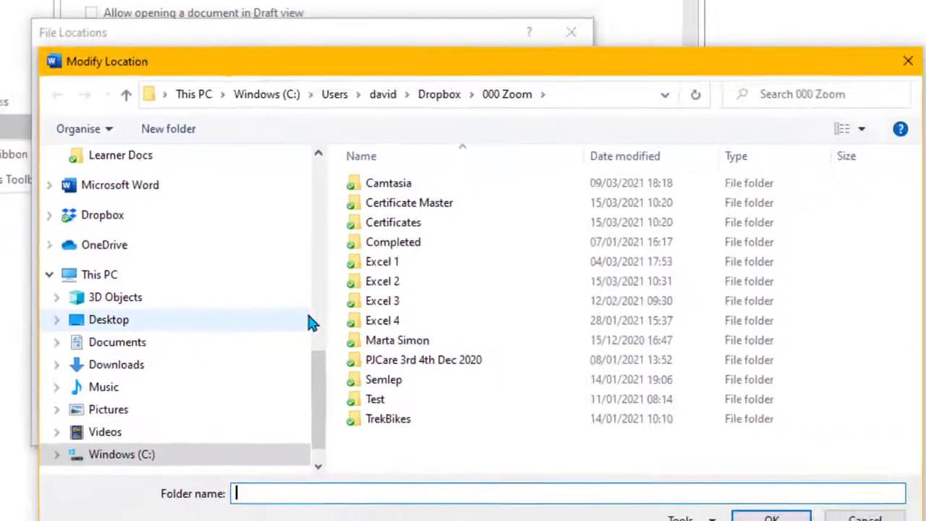
Step: Point the Images file location to OneDrive > DreamTime Images and confirm File Locations
left_click(442, 100)
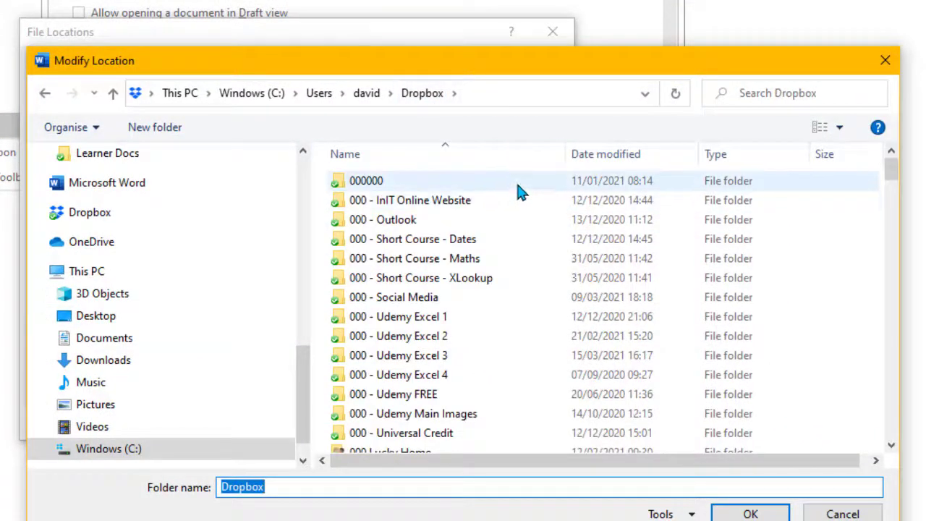
left_click(92, 246)
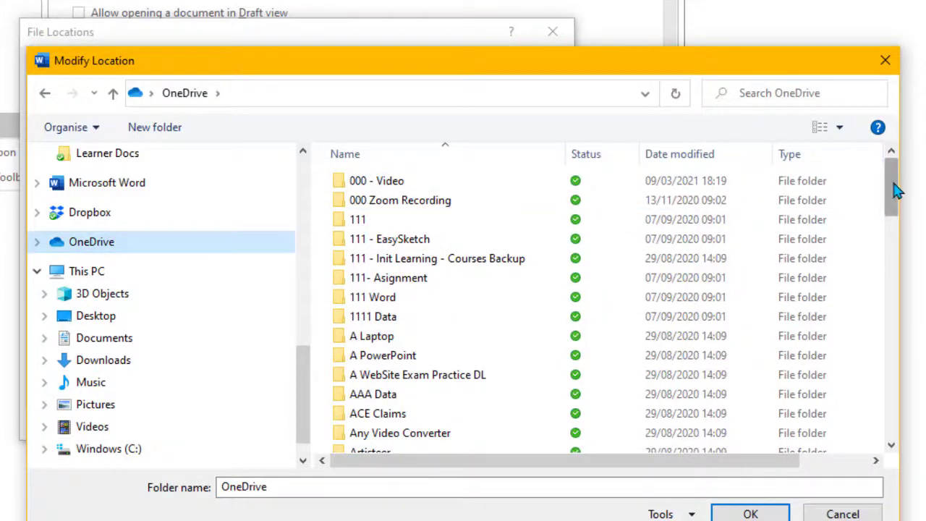
left_click_drag(892, 191, 897, 283)
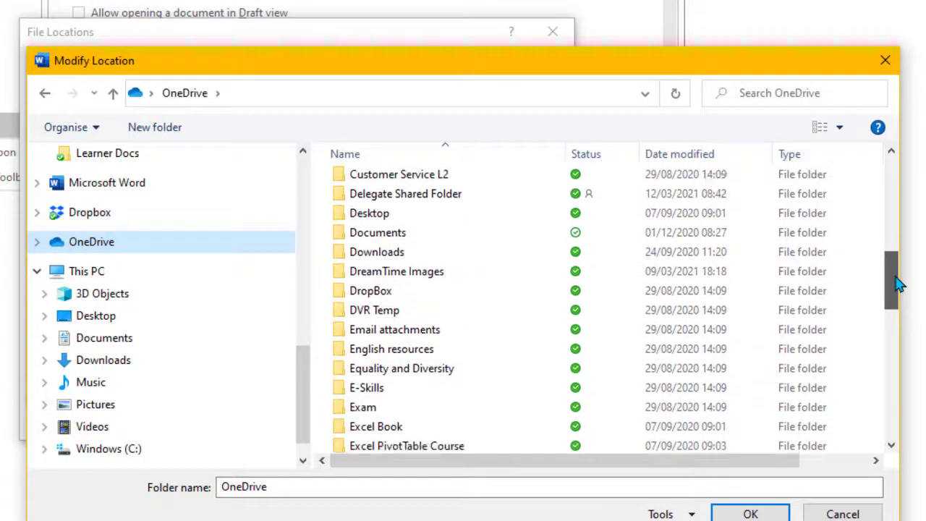
left_click(336, 272)
double_click(336, 270)
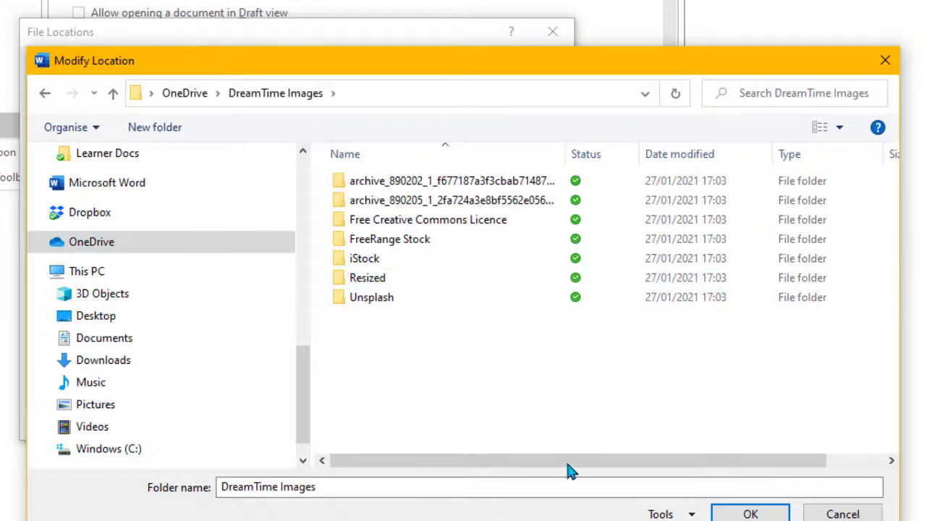
left_click(751, 513)
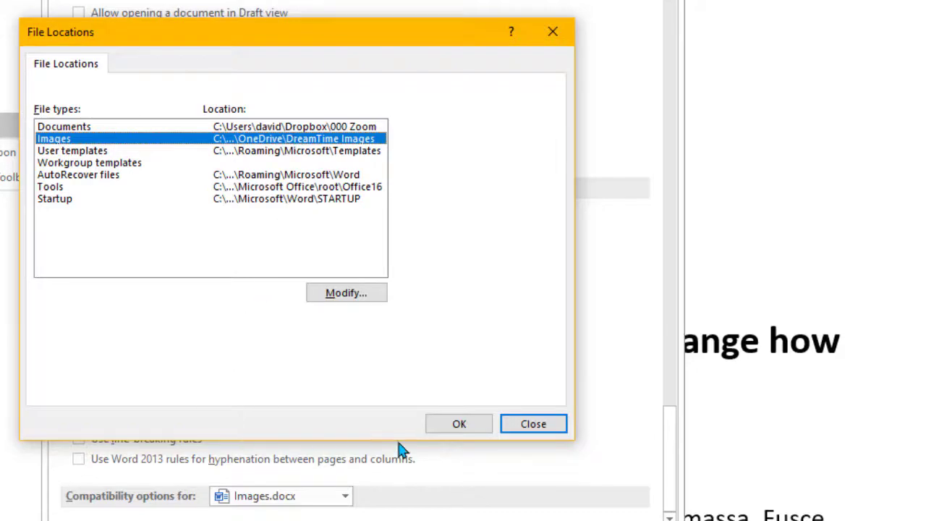
left_click(459, 424)
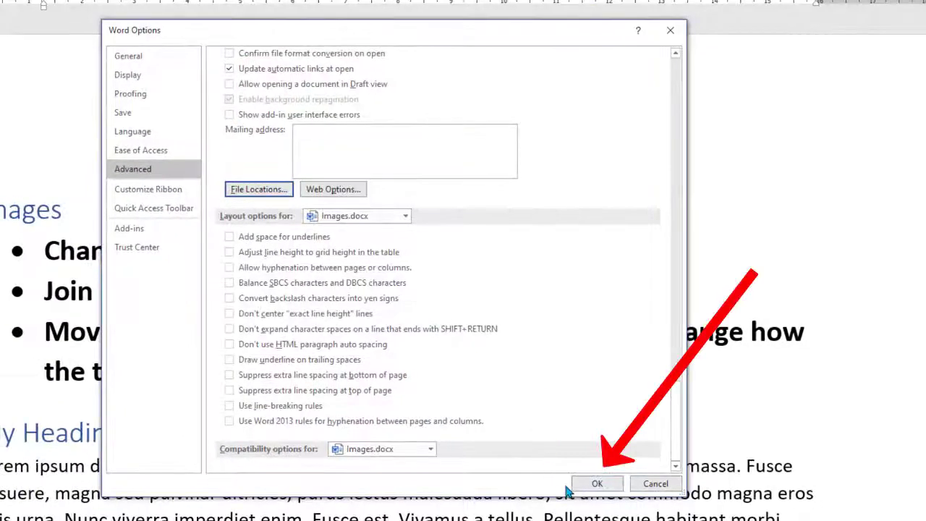
Step: Apply Word Options, verify This Device pictures opens in DreamTime Images, then cancel
left_click(597, 484)
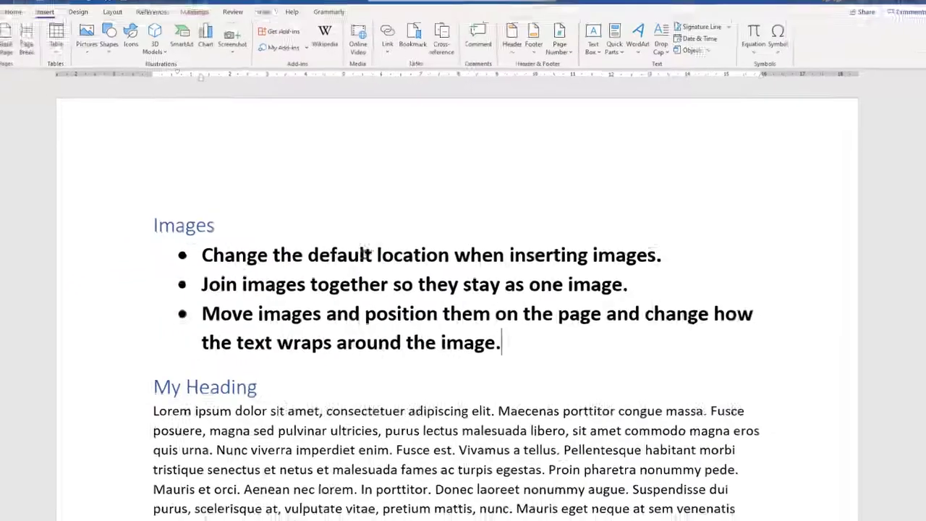
left_click(86, 45)
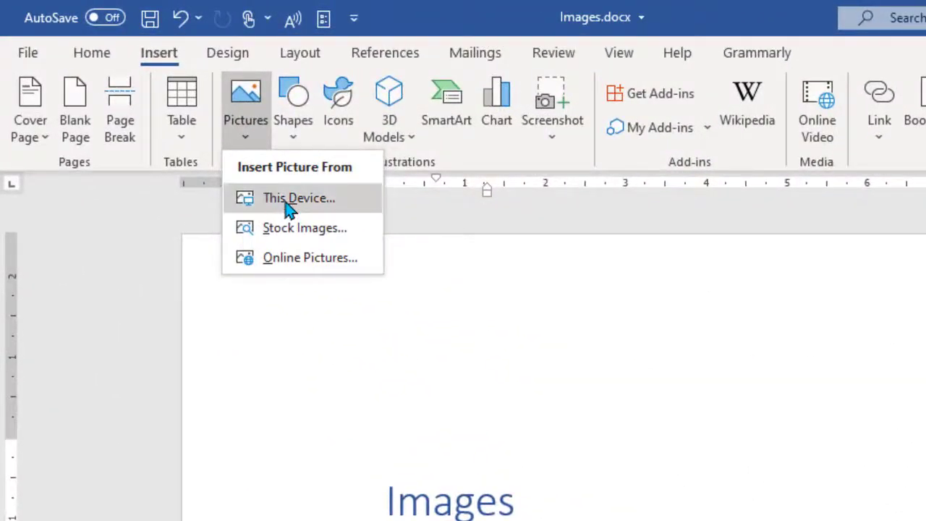
left_click(290, 199)
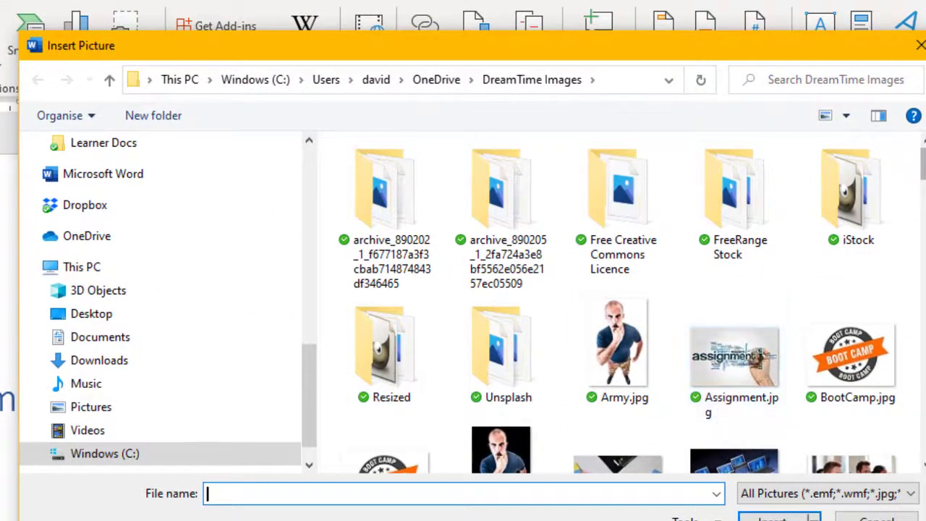
scroll(922, 164, "down", 1)
scroll(923, 164, "down", 10)
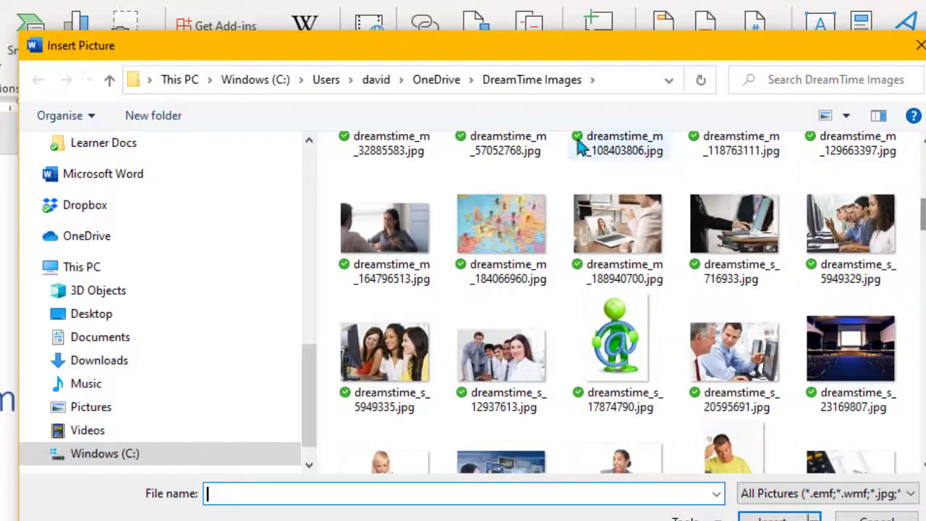
left_click_drag(513, 50, 542, 1)
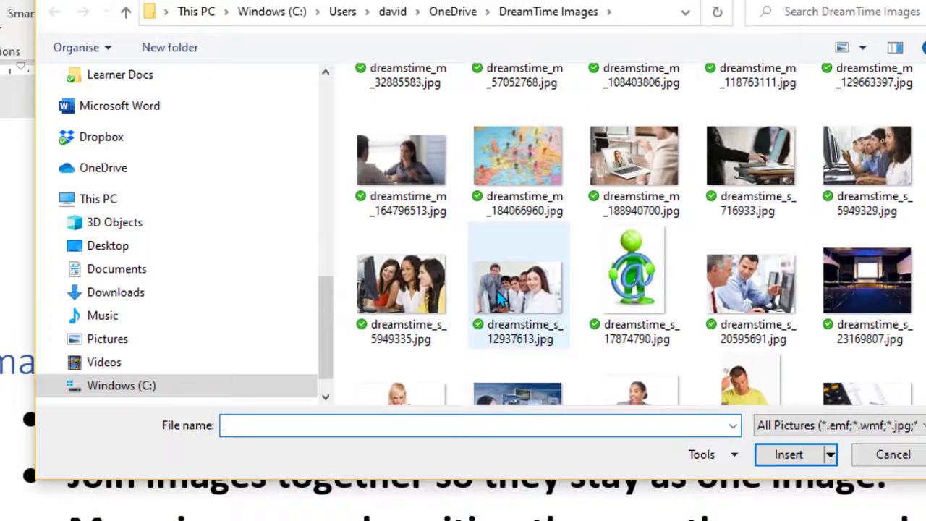
left_click(894, 456)
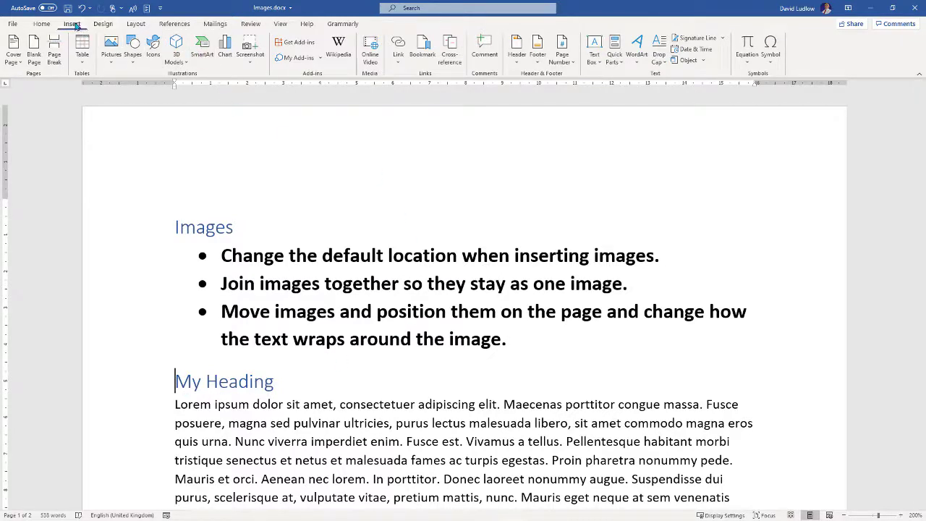
Step: Insert dreamstime_s_34831761.jpg (calculator), the Training keyboard and blue tablet images together
left_click(111, 50)
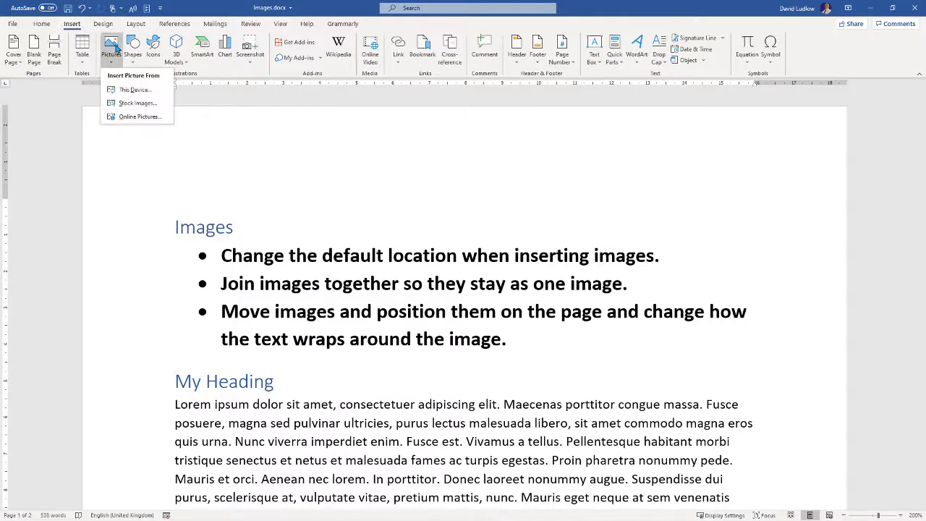
left_click(134, 91)
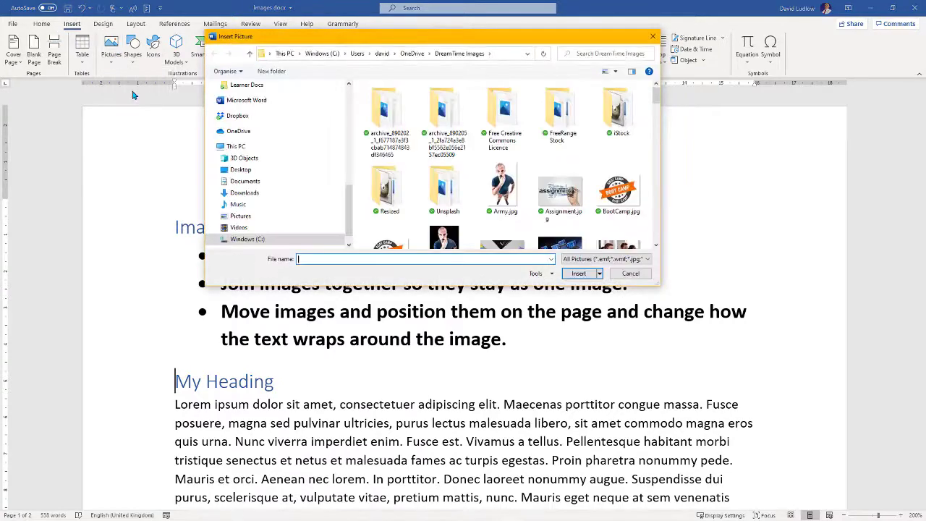
scroll(579, 149, "down", 3)
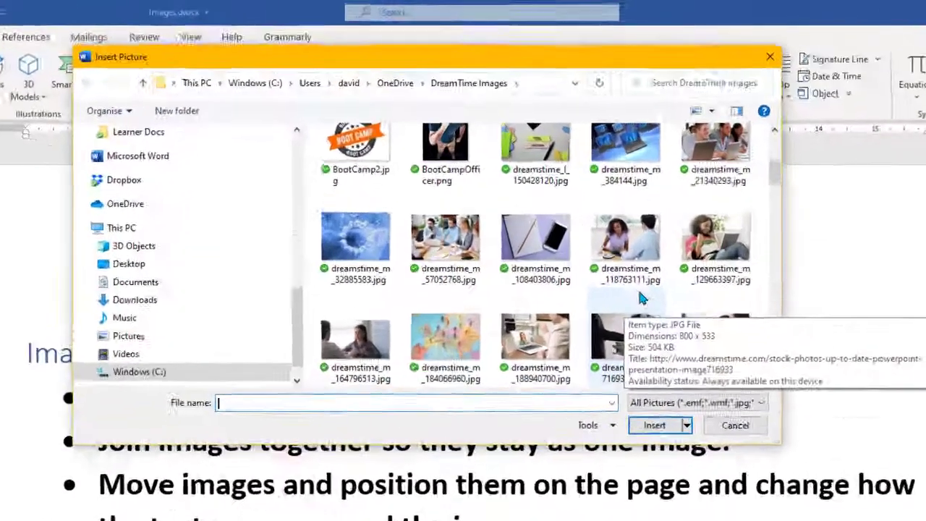
scroll(468, 187, "down", 3)
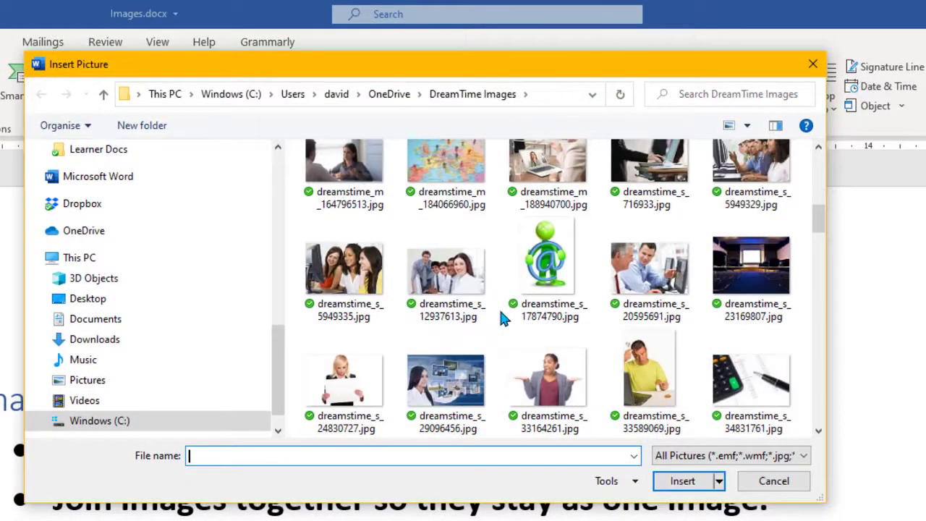
left_click(740, 383)
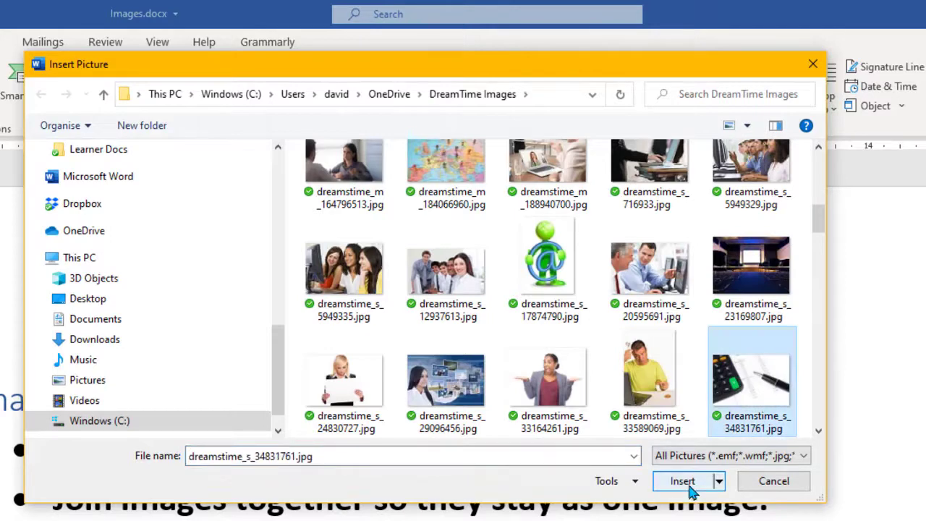
scroll(763, 272, "down", 1)
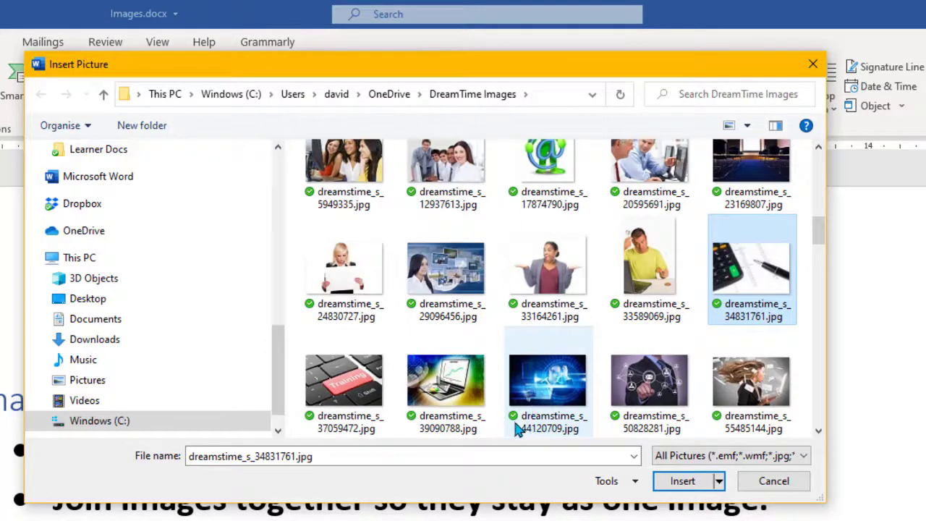
key("ctrl")
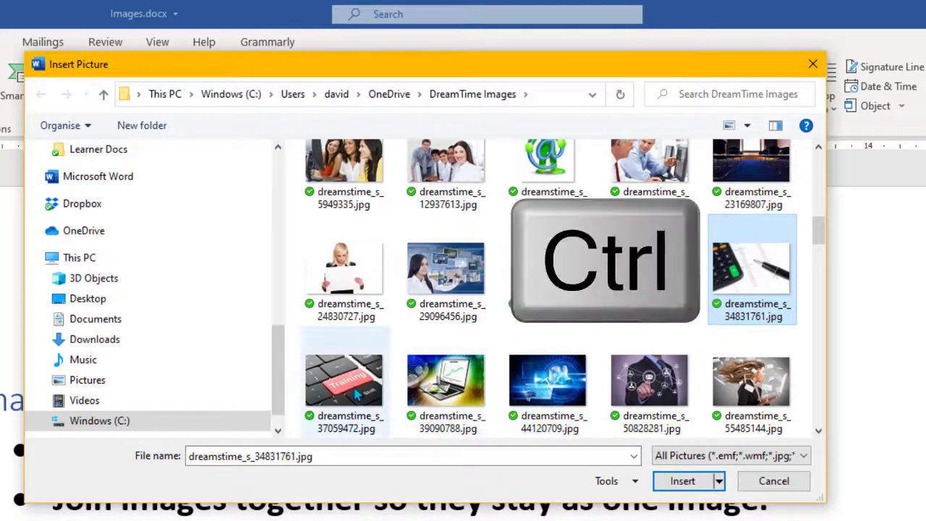
left_click(347, 387, "ctrl")
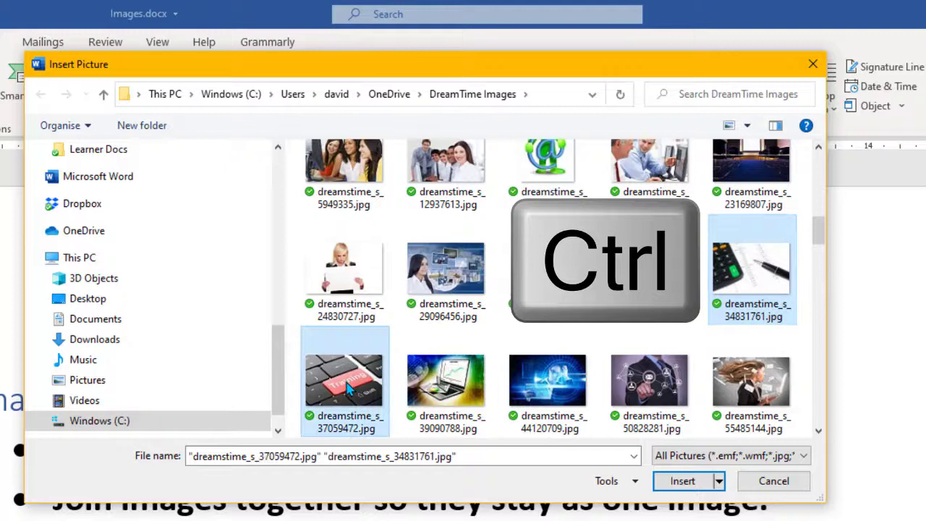
left_click(557, 390, "ctrl")
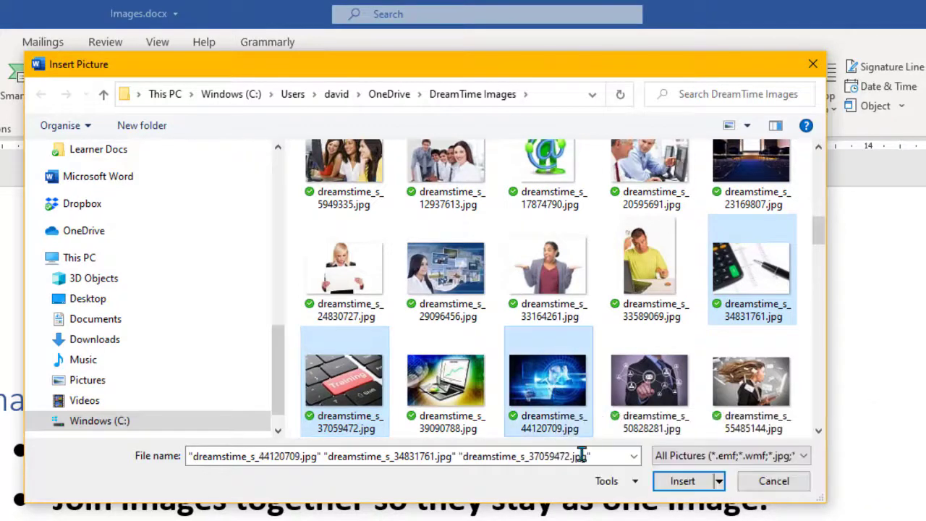
left_click(684, 481)
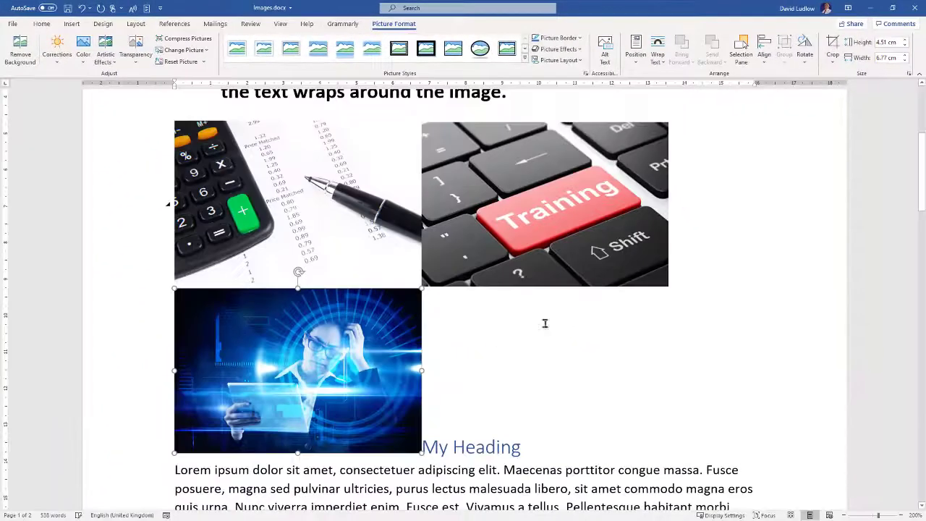
scroll(688, 264, "up", 3)
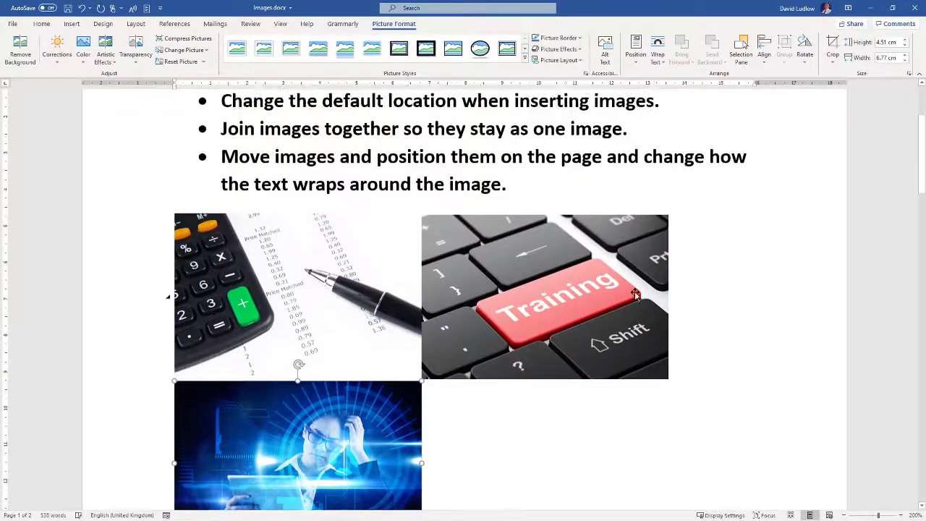
scroll(699, 271, "down", 3)
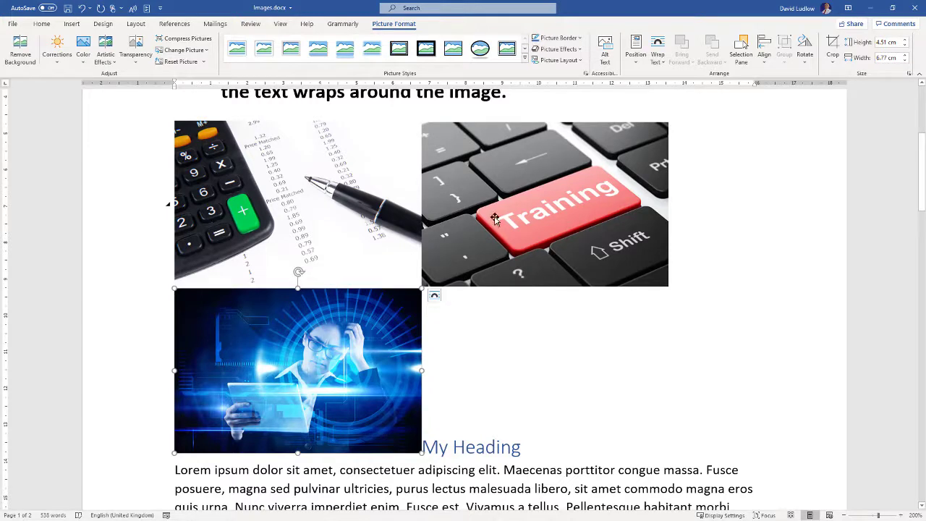
left_click(329, 198)
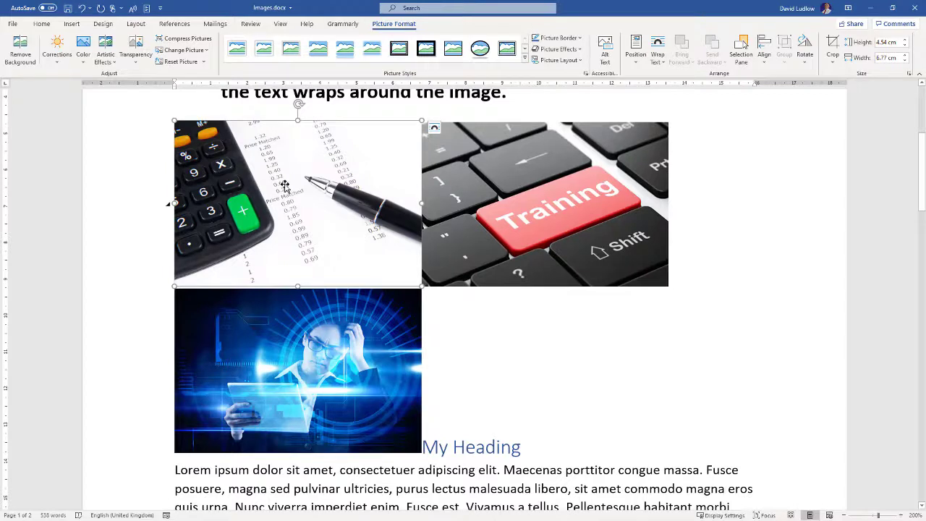
left_click(276, 369)
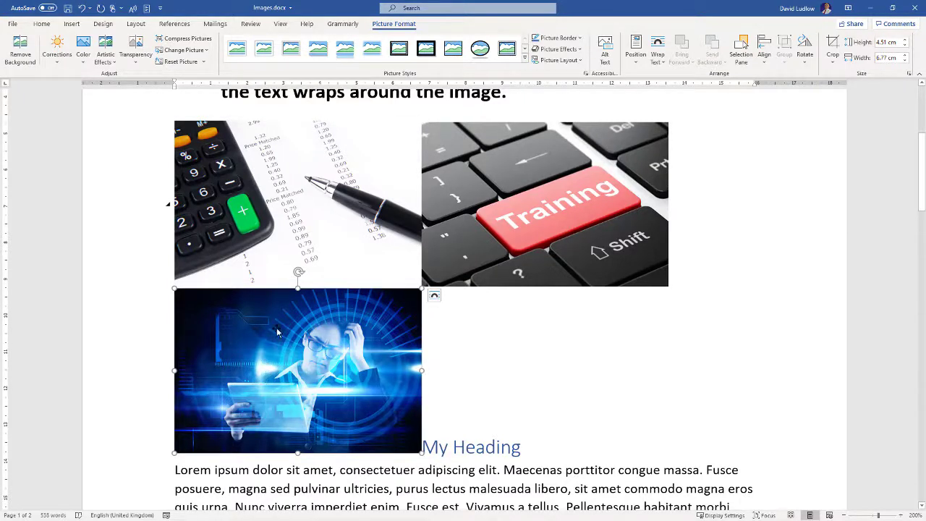
left_click(289, 224, "ctrl")
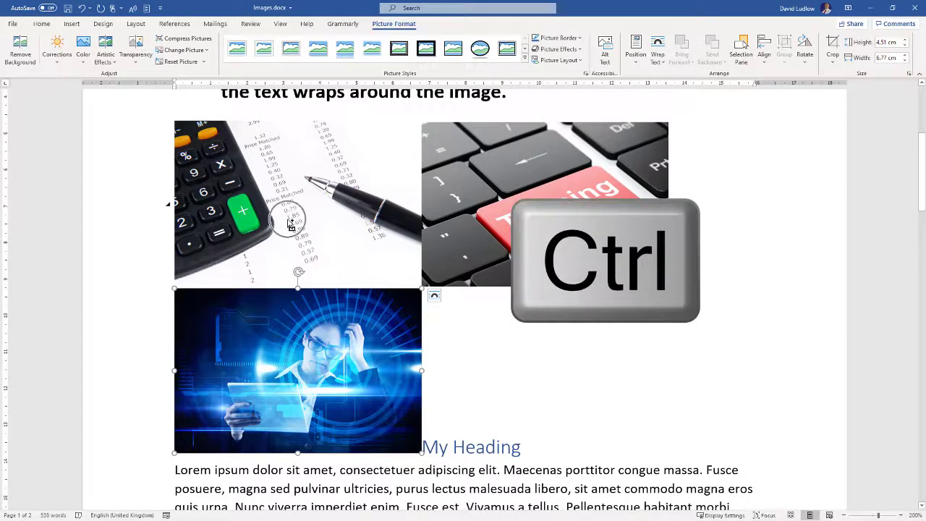
left_click(289, 226, "ctrl")
left_click(479, 340)
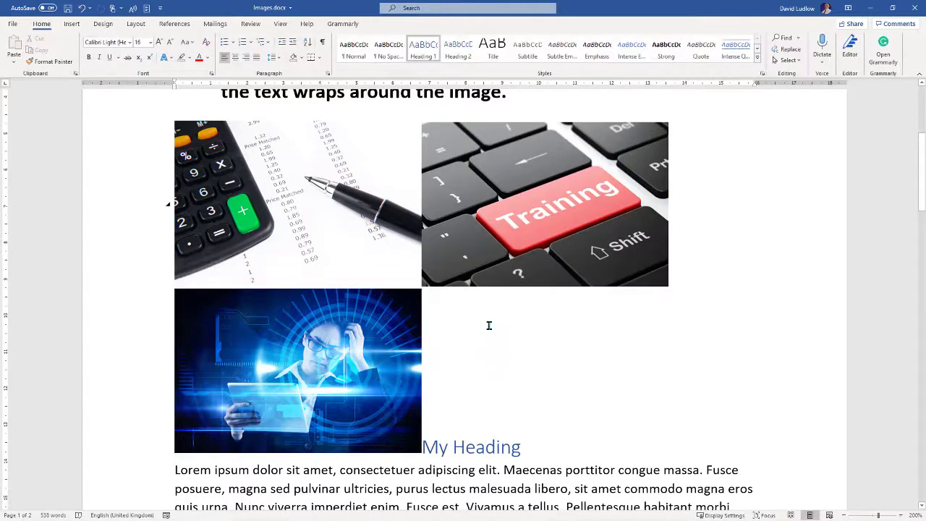
scroll(489, 326, "down", 2)
scroll(507, 304, "up", 2)
left_click(329, 202)
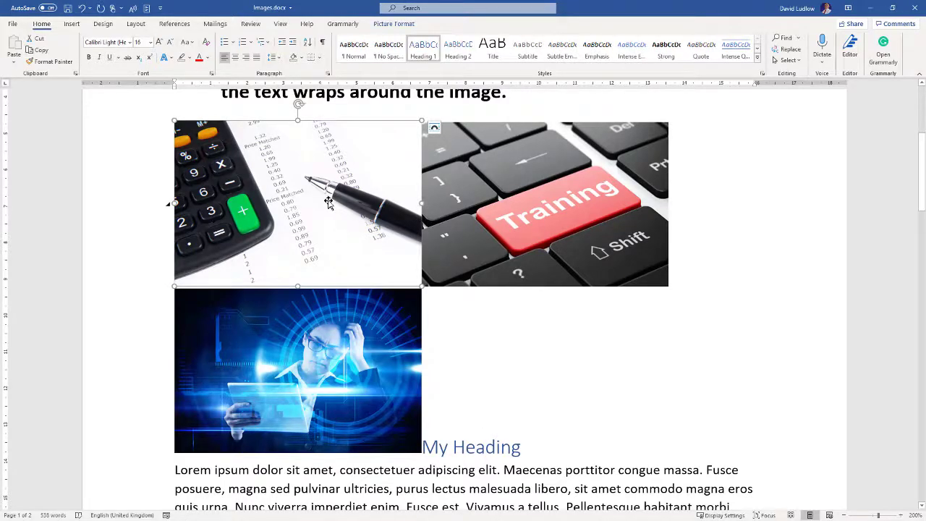
scroll(328, 202, "up", 2)
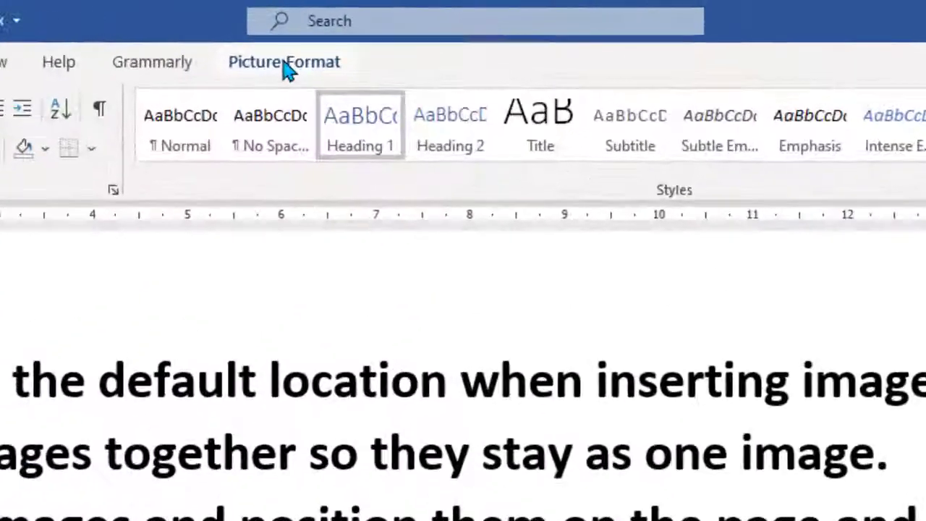
left_click(286, 65)
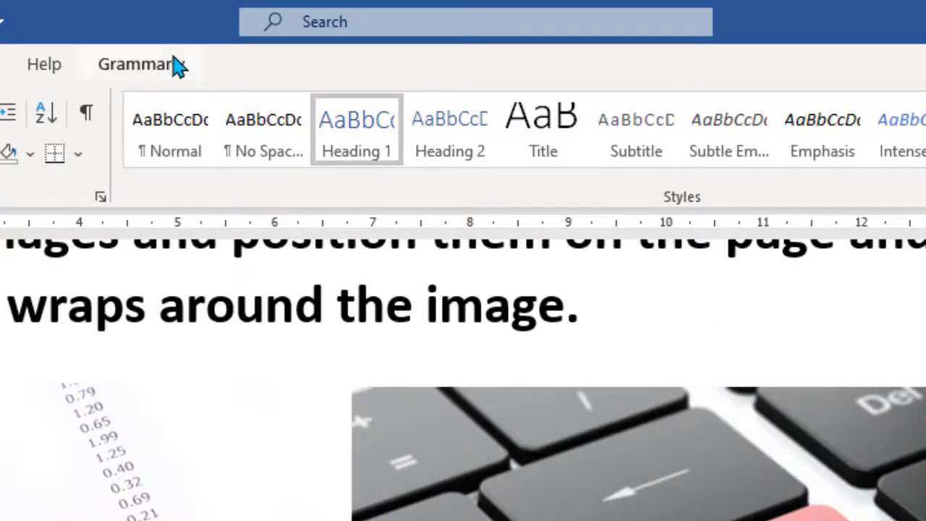
left_click(239, 275)
left_click(181, 449)
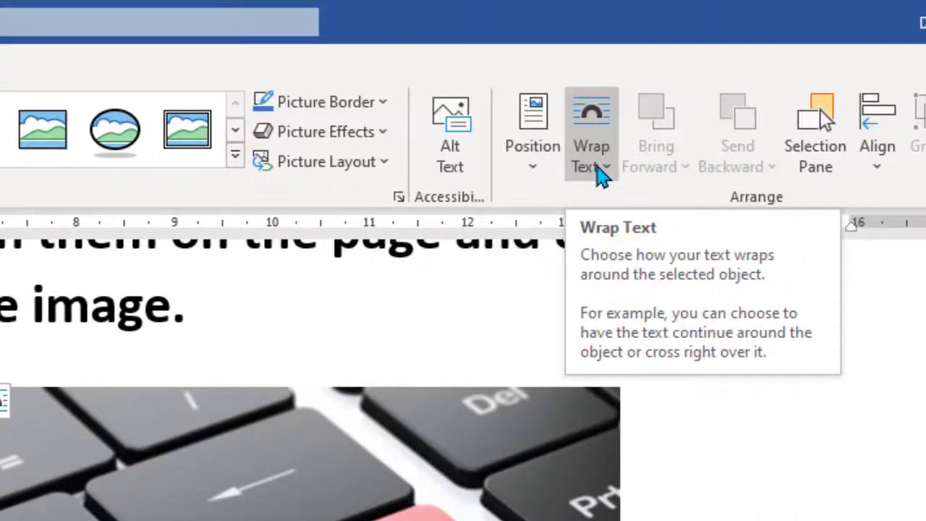
Step: Set Square wrapping on the calculator picture, then on the blue tablet picture
left_click(601, 174)
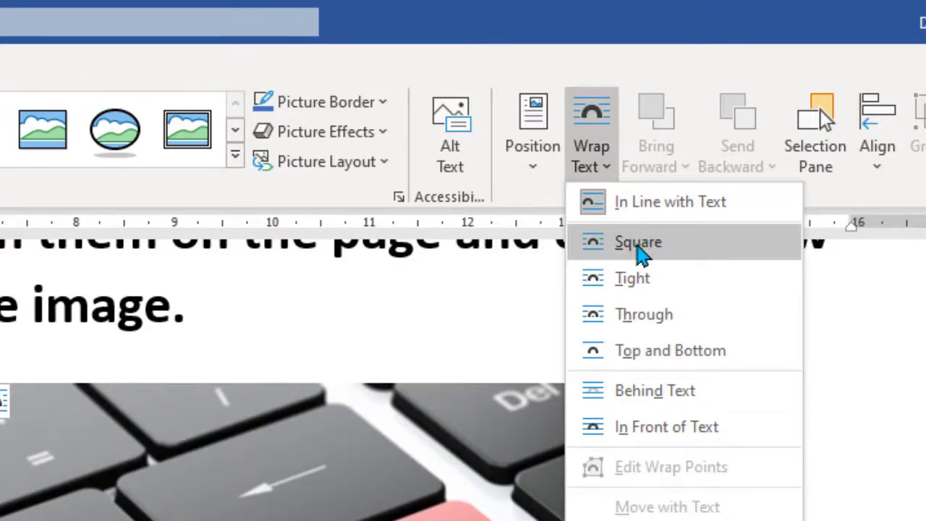
left_click(639, 245)
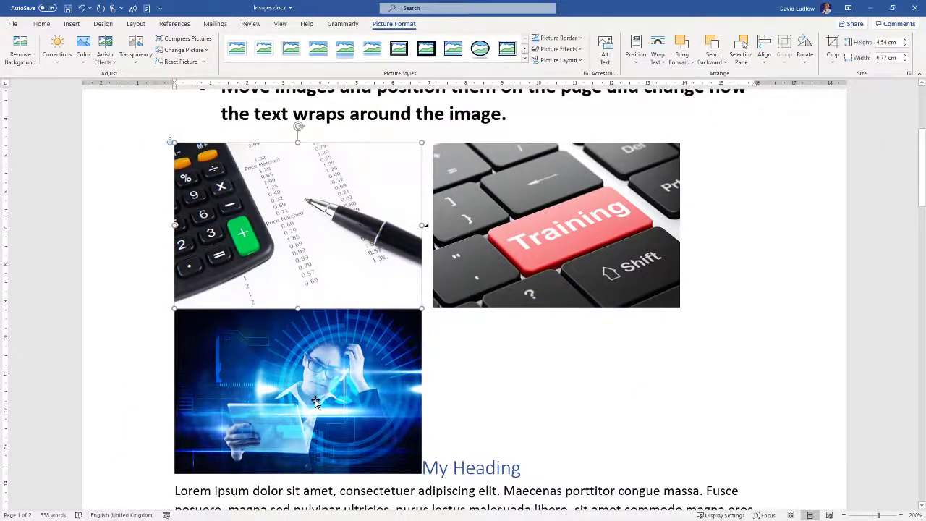
left_click(315, 402)
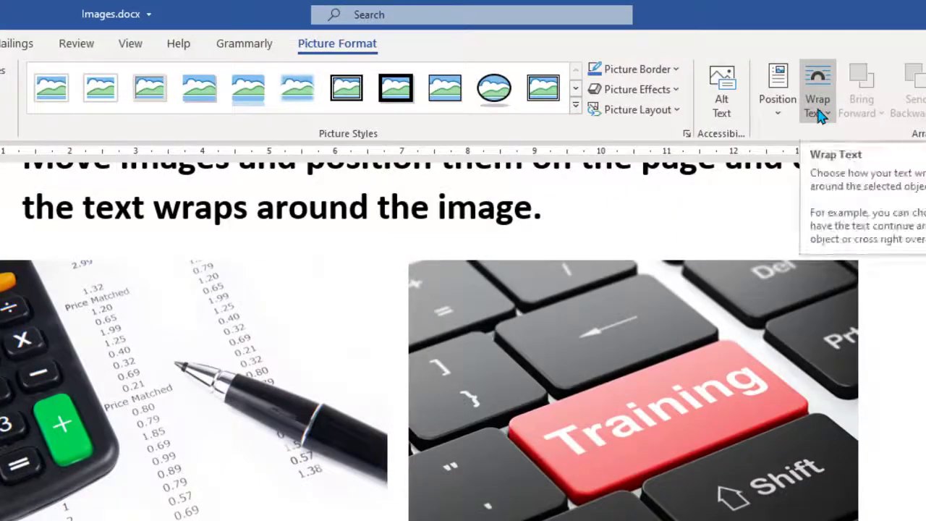
left_click(657, 58)
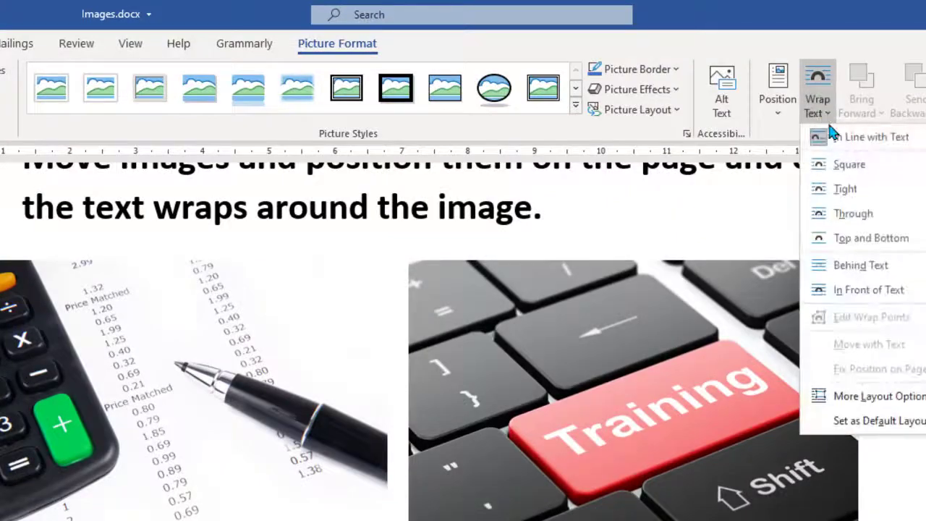
left_click(846, 165)
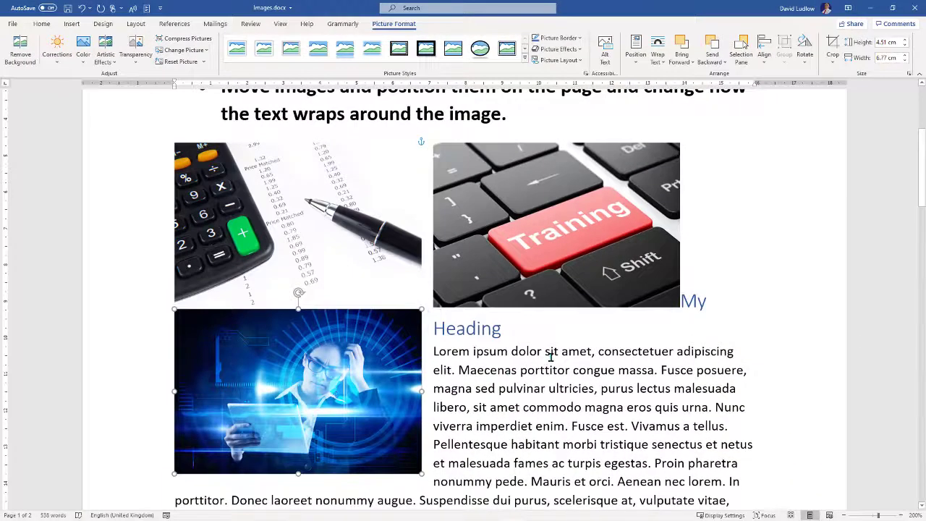
scroll(541, 364, "down", 3)
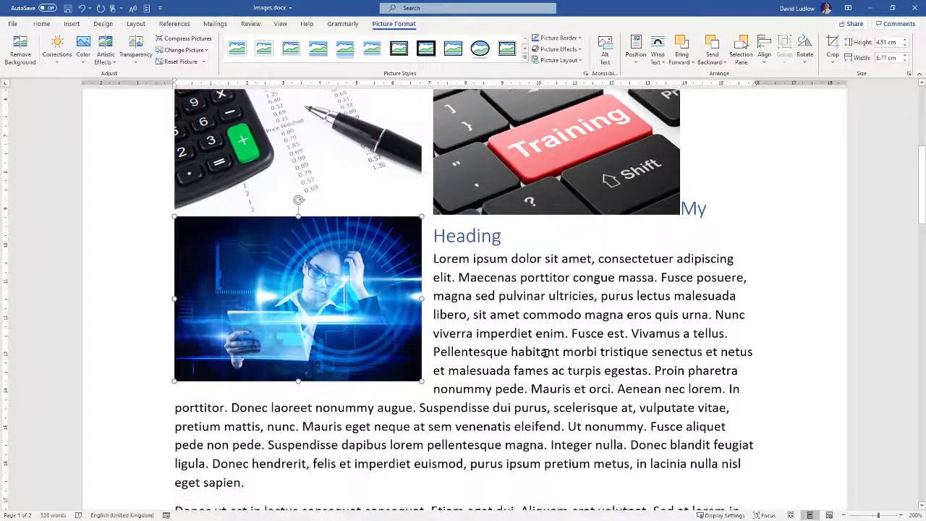
left_click(81, 8)
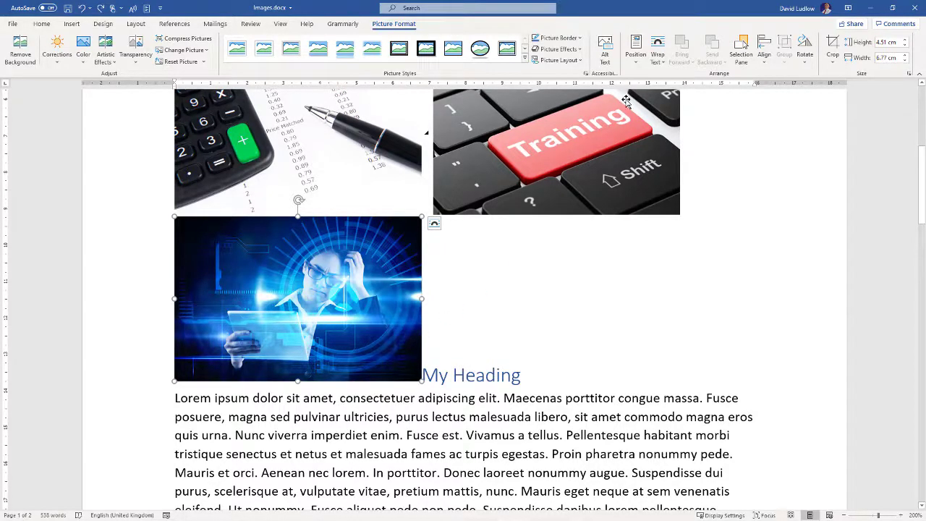
left_click(658, 56)
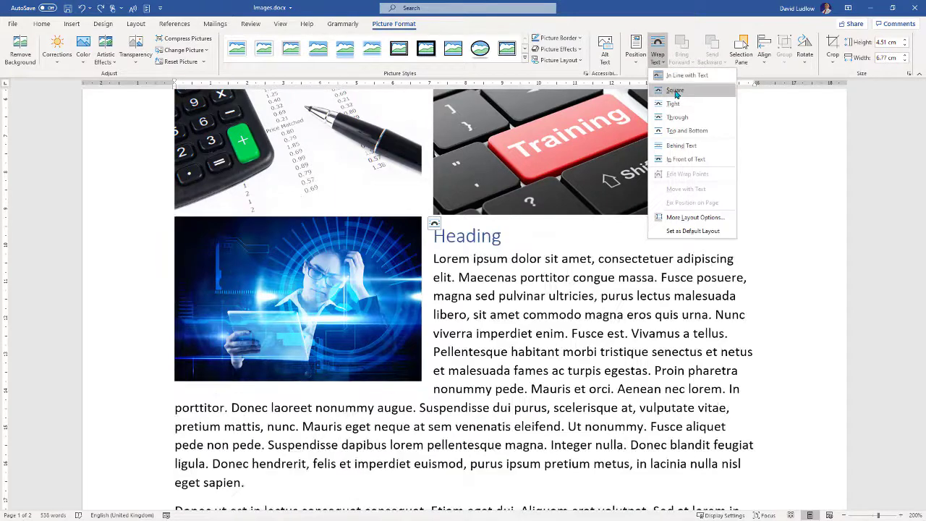
left_click(676, 91)
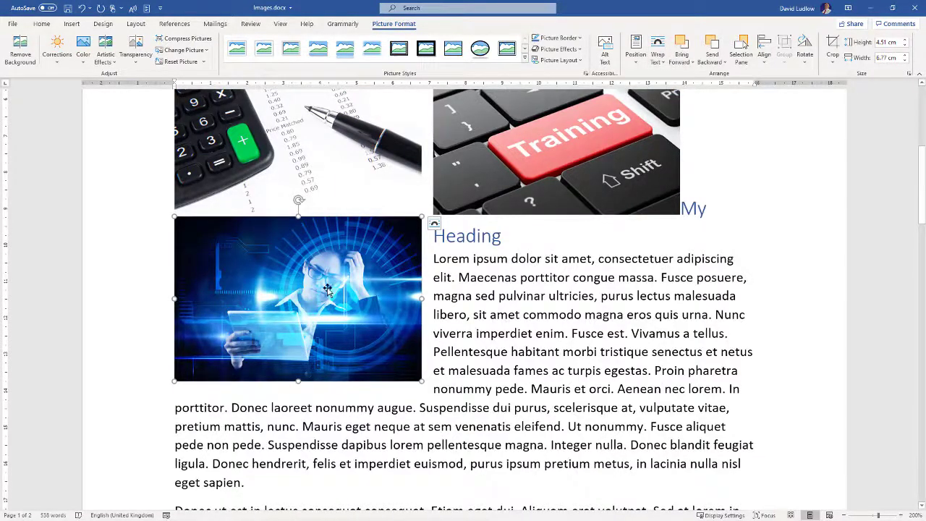
scroll(482, 346, "up", 2)
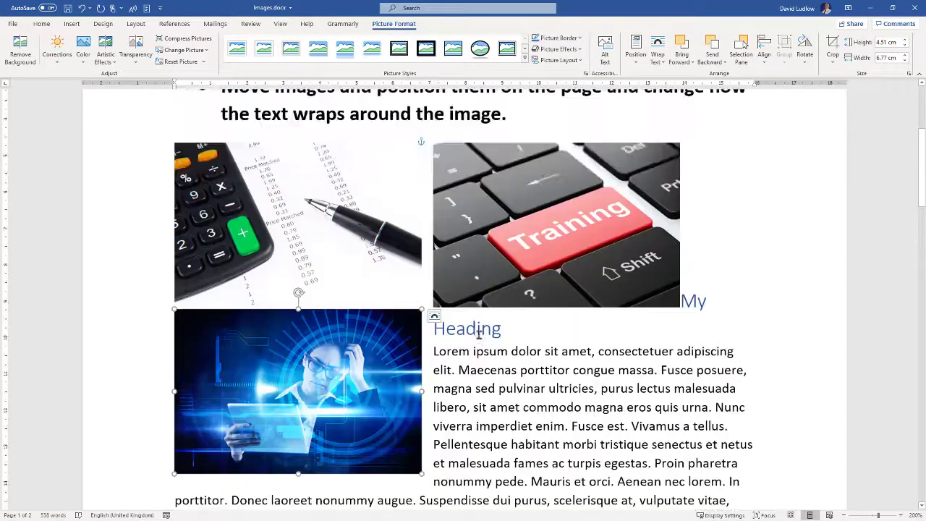
left_click(328, 241)
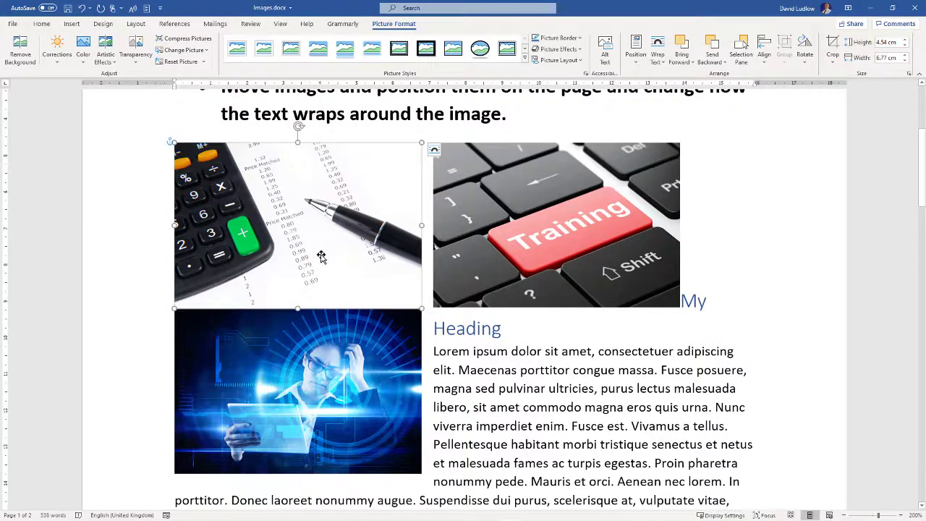
Step: Add the blue tablet picture to the selection and group both pictures
left_click(309, 387, "ctrl")
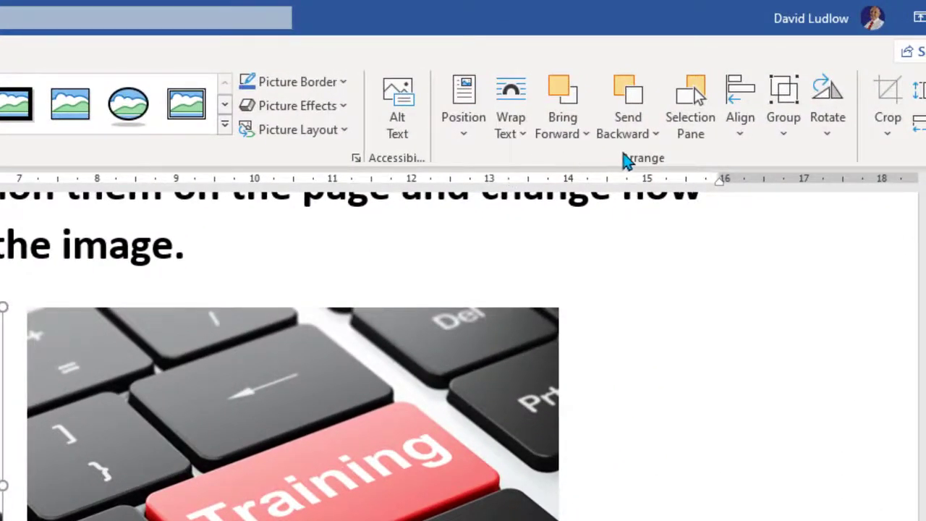
left_click(785, 139)
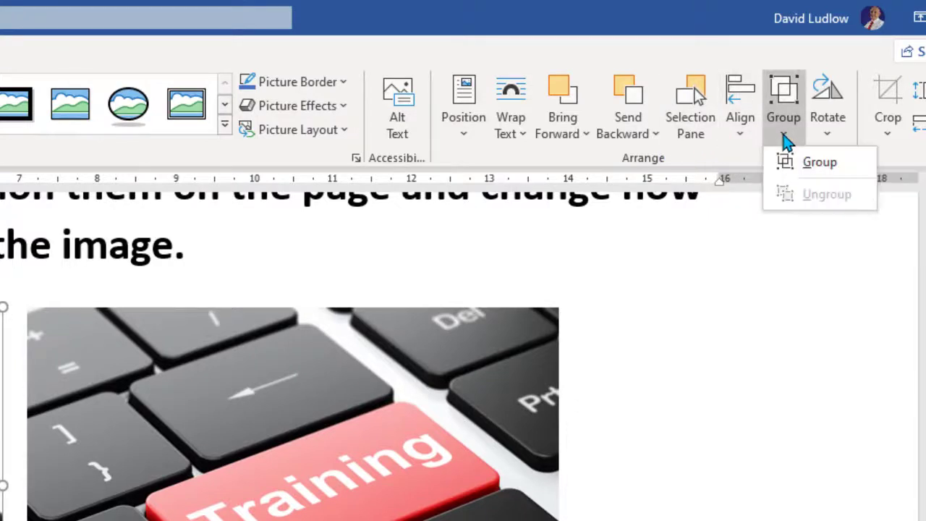
left_click(819, 163)
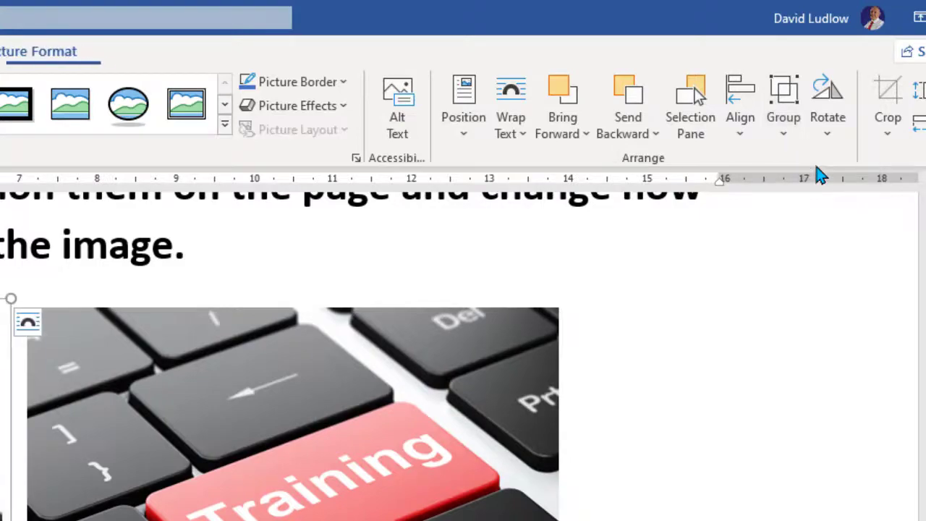
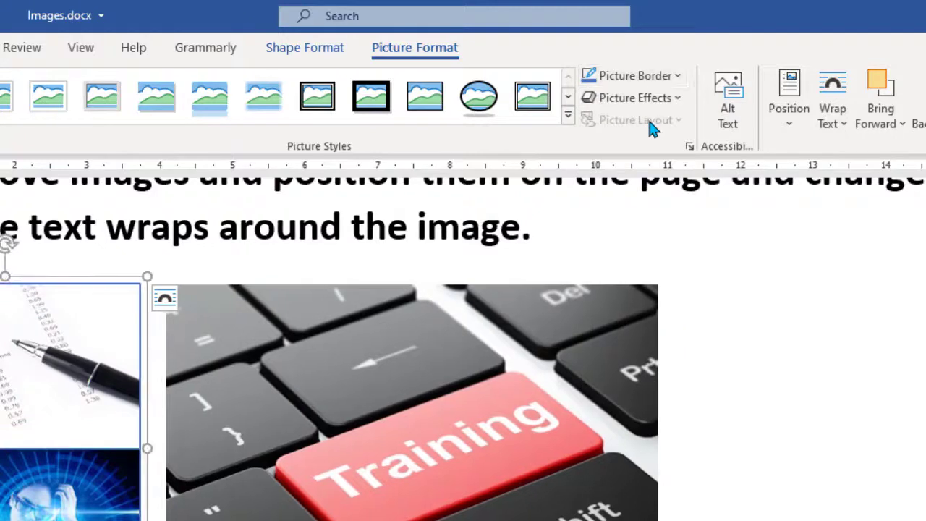
Step: Apply a blue Picture Border to the Training picture, then break My Heading onto a new line below
left_click(221, 396)
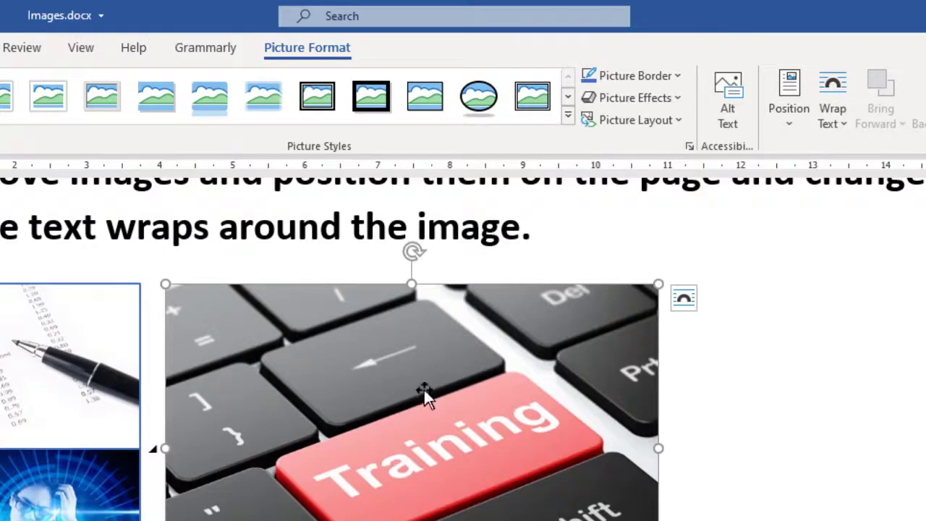
left_click(631, 76)
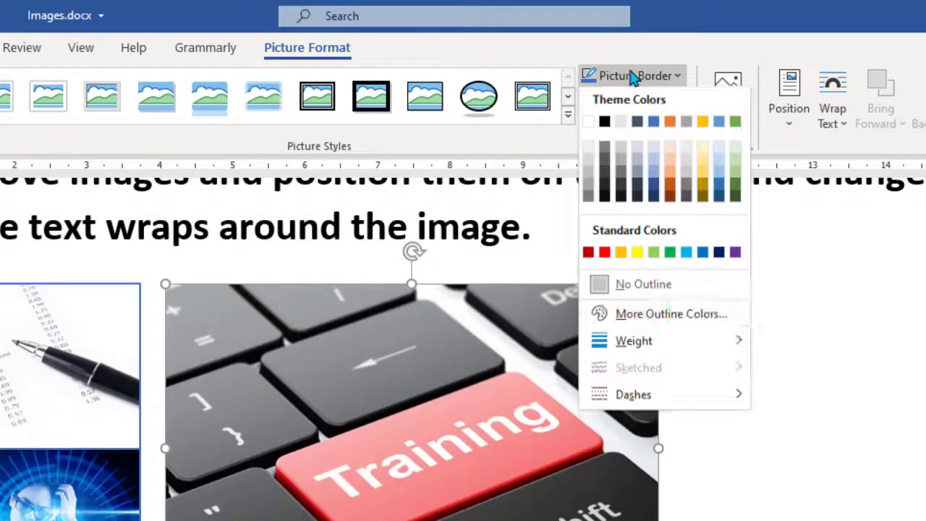
left_click(653, 125)
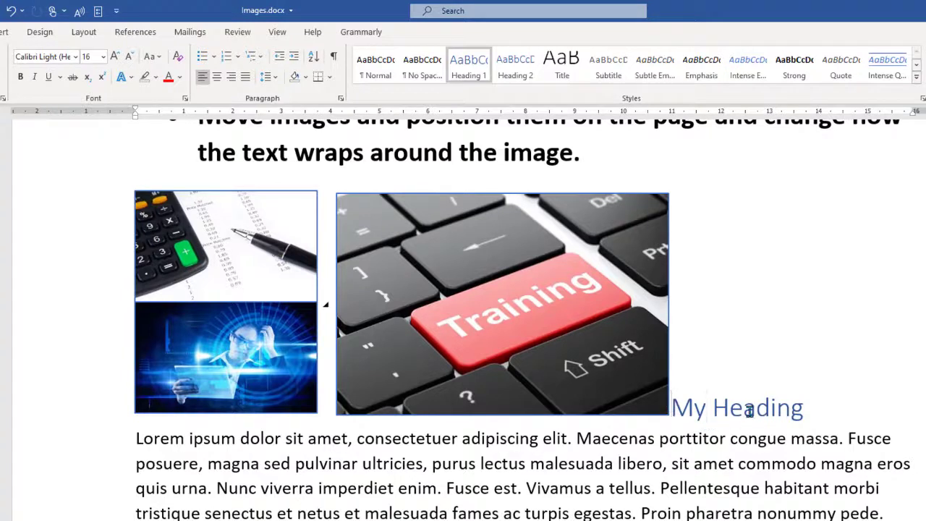
key("Return")
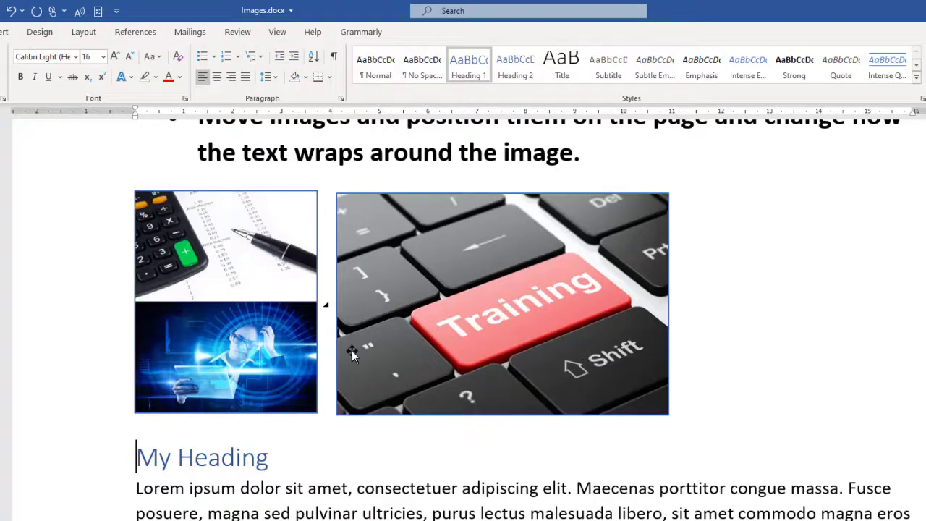
left_click(501, 304)
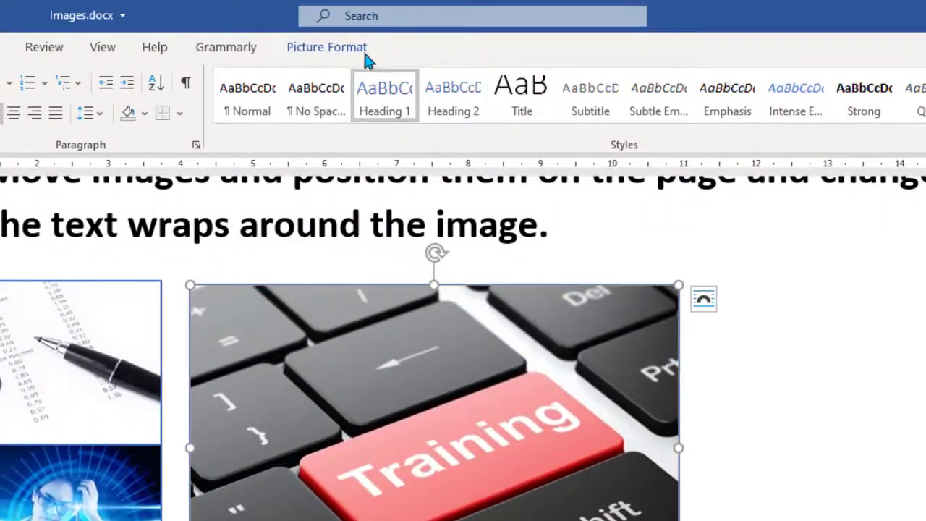
Step: In the Size dialog, set the Training picture's height to 4.5 cm, giving a 6.76 cm width
left_click(354, 52)
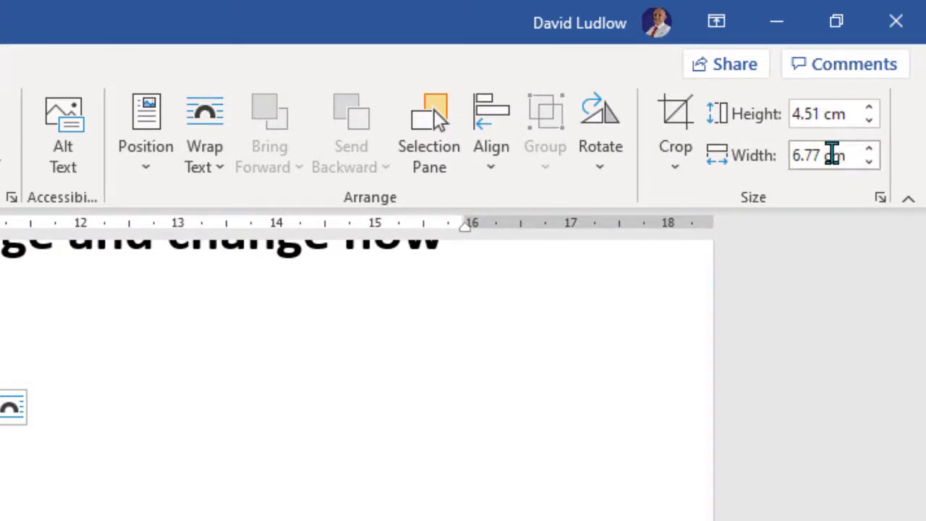
left_click(882, 202)
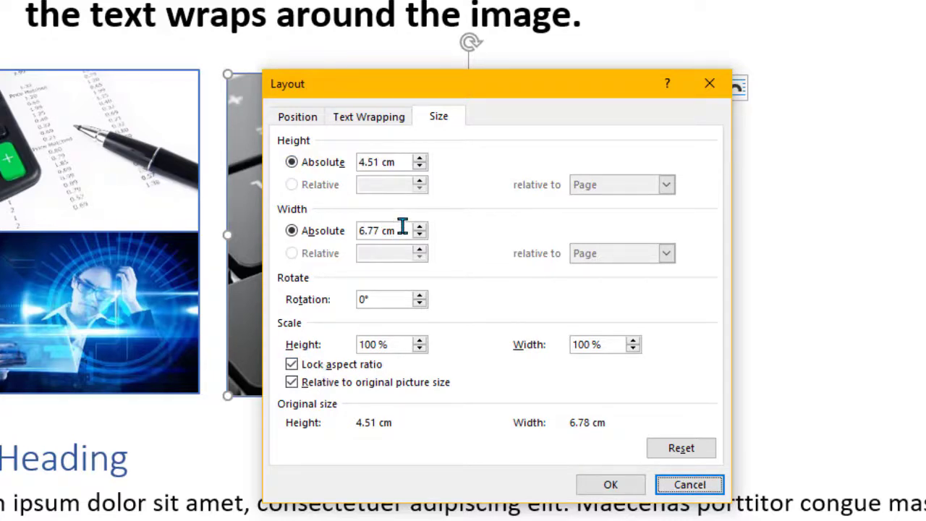
left_click(396, 162)
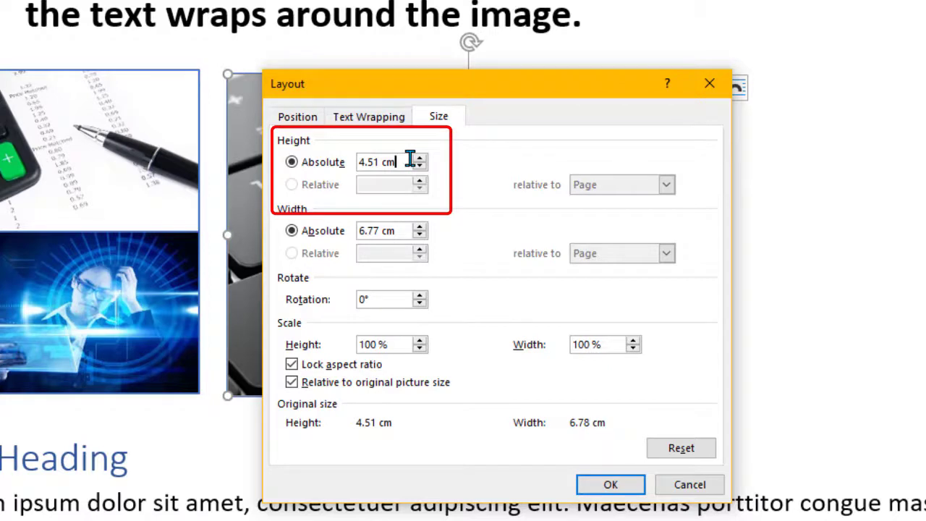
left_click_drag(410, 161, 352, 181)
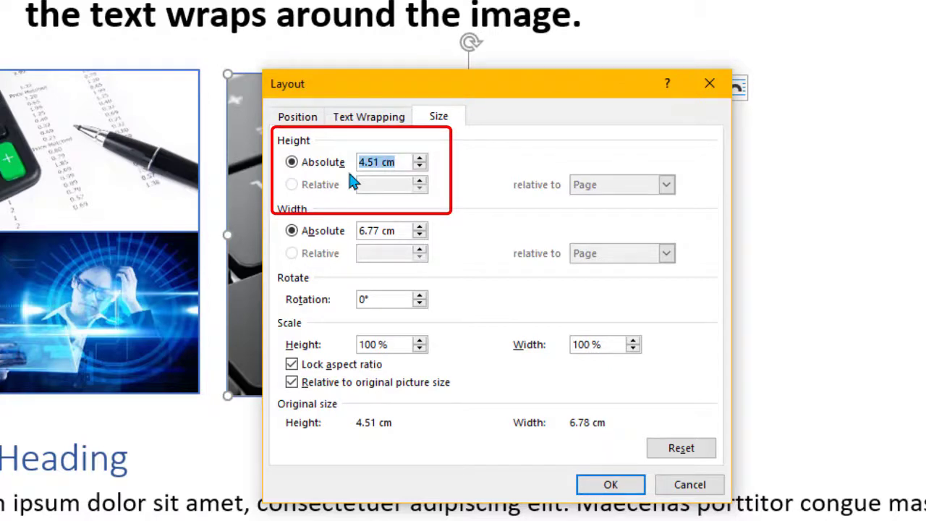
type("4.5")
left_click(396, 231)
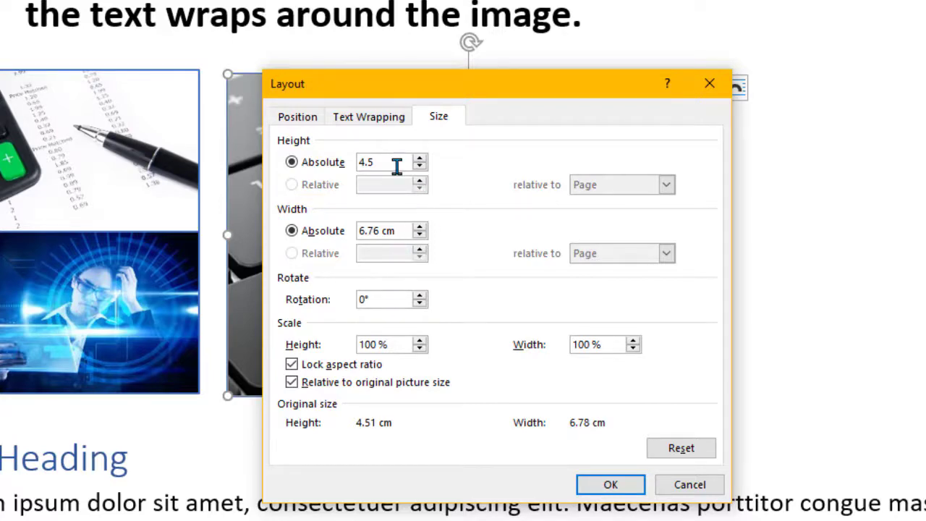
left_click(607, 485)
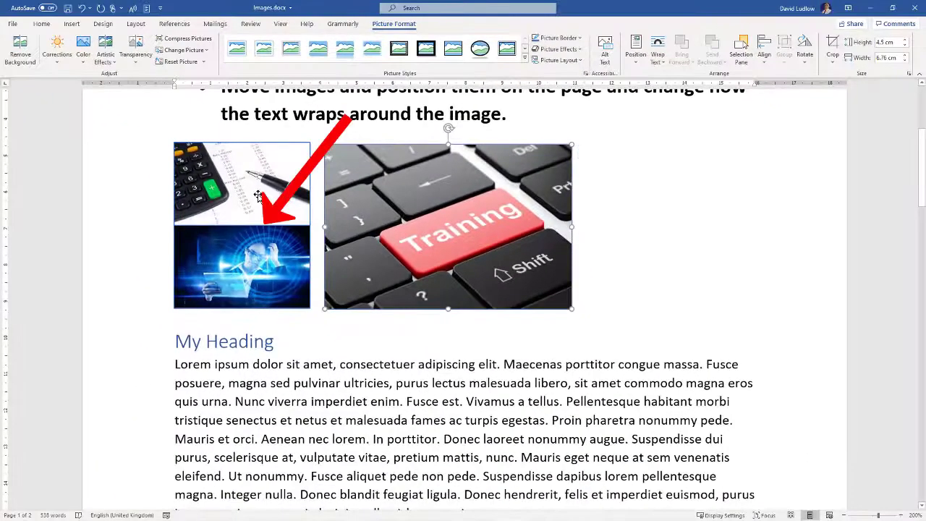
Step: Lock the aspect ratio of the stacked left pictures and set their height to 4.5 cm (3.69 cm wide)
left_click(259, 196)
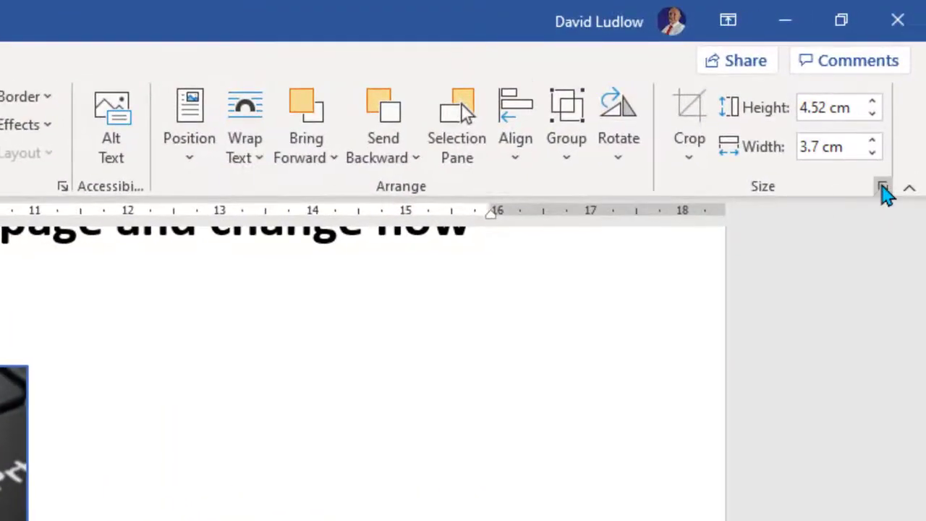
left_click(884, 188)
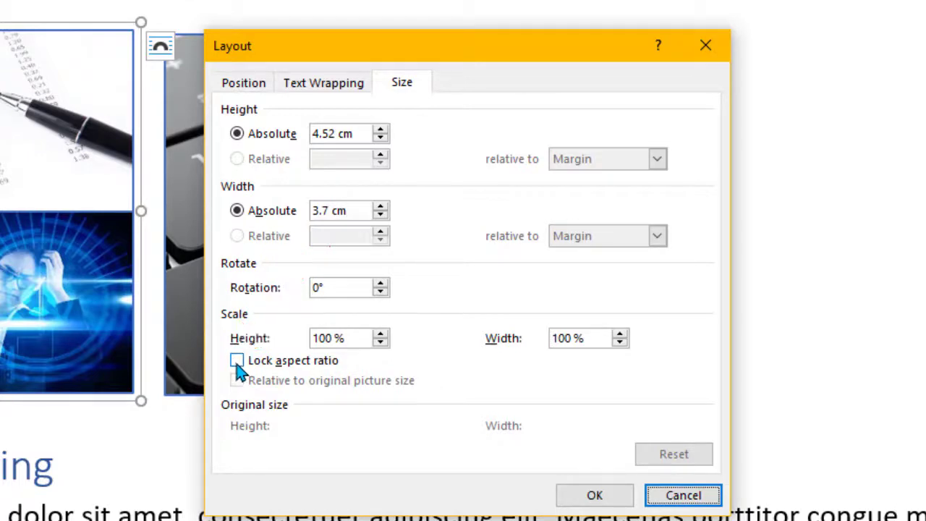
left_click(238, 361)
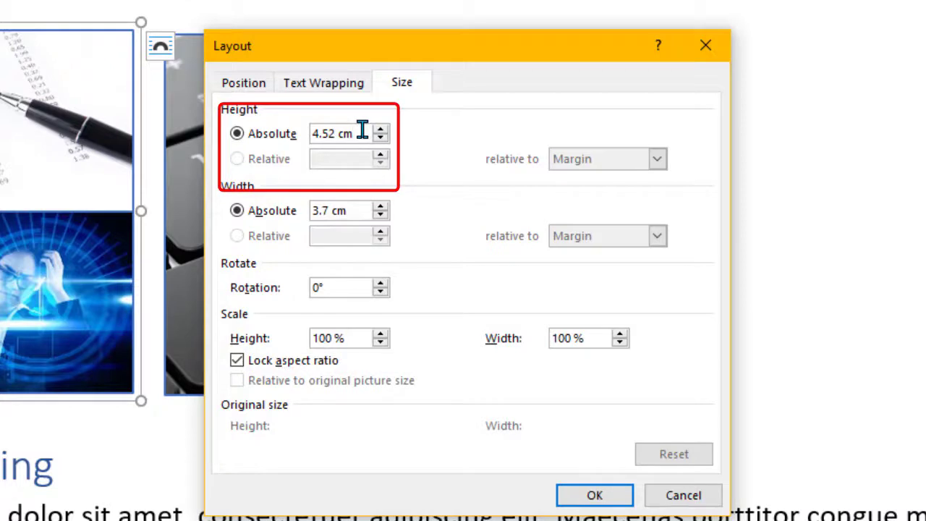
left_click_drag(361, 132, 233, 133)
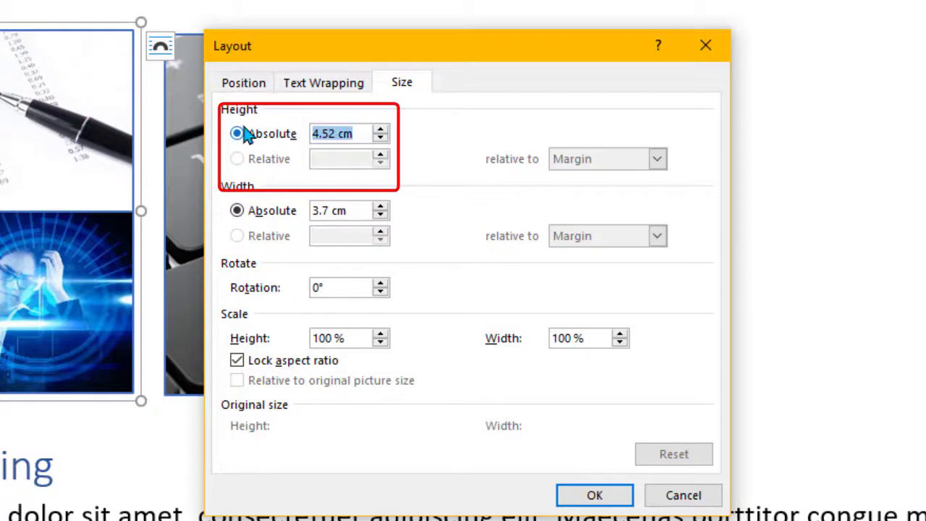
type("4.5")
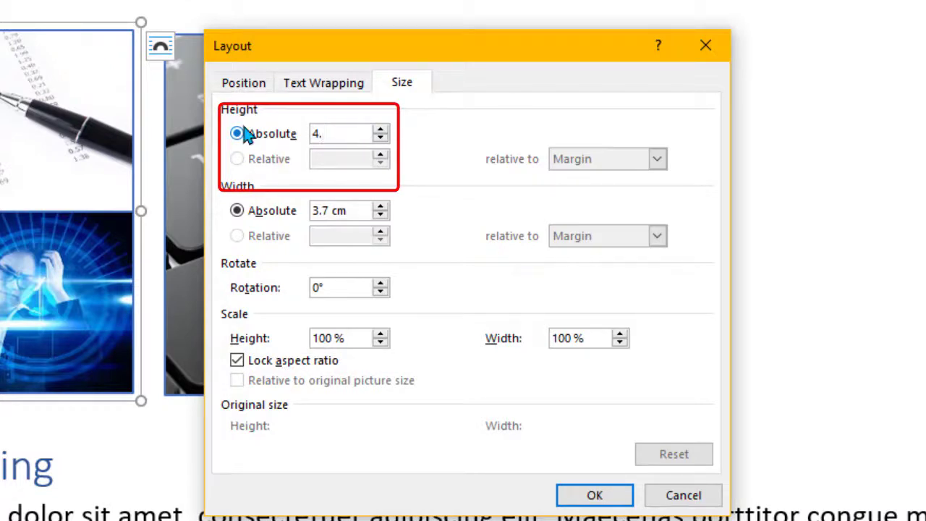
left_click(356, 210)
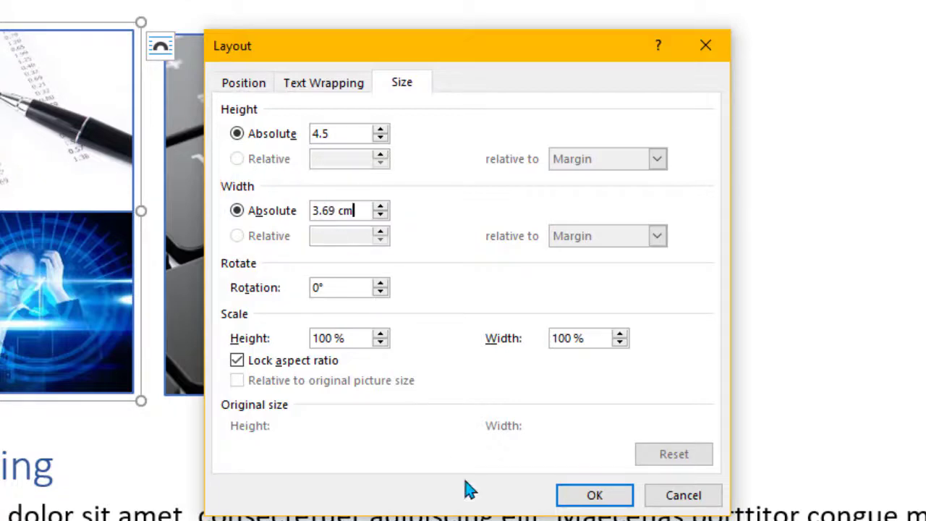
left_click(590, 498)
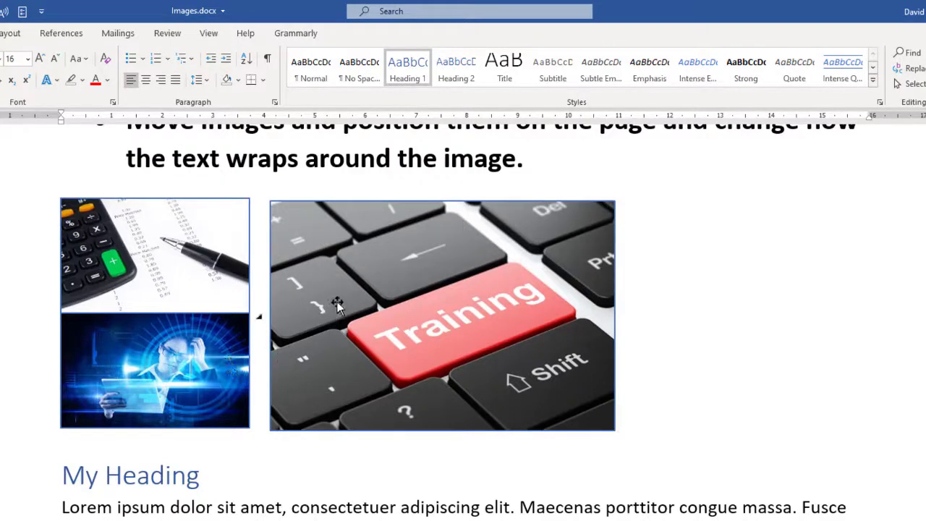
Step: Drag the Training picture against the stacked left pictures, select all three, and Group them
left_click_drag(451, 293, 426, 290)
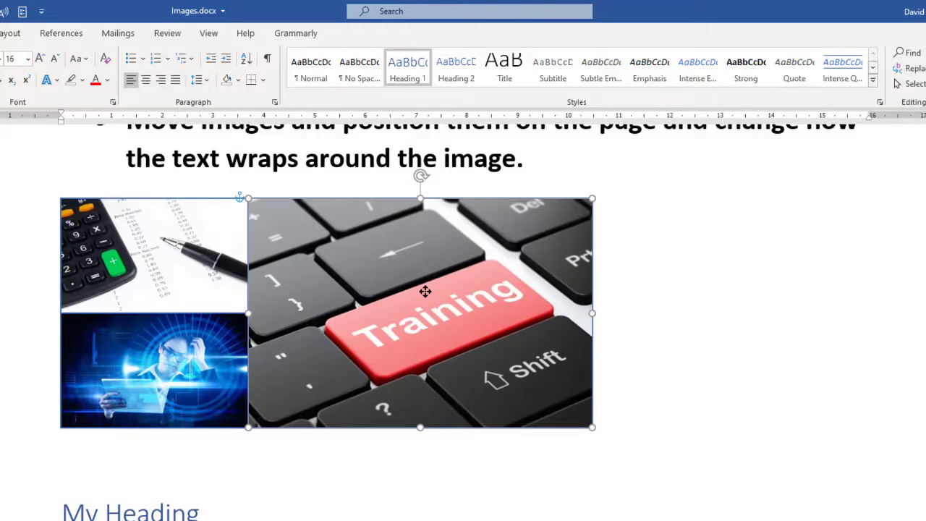
left_click(646, 309)
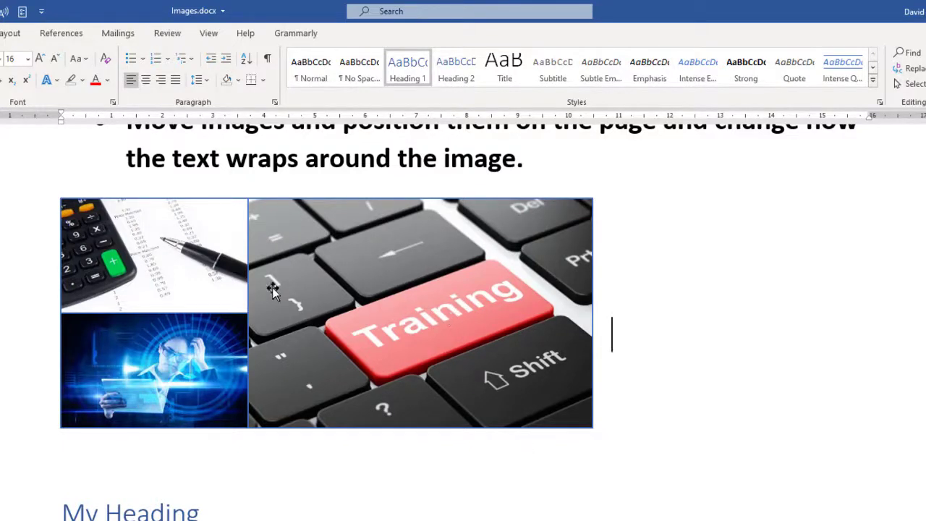
left_click(181, 295)
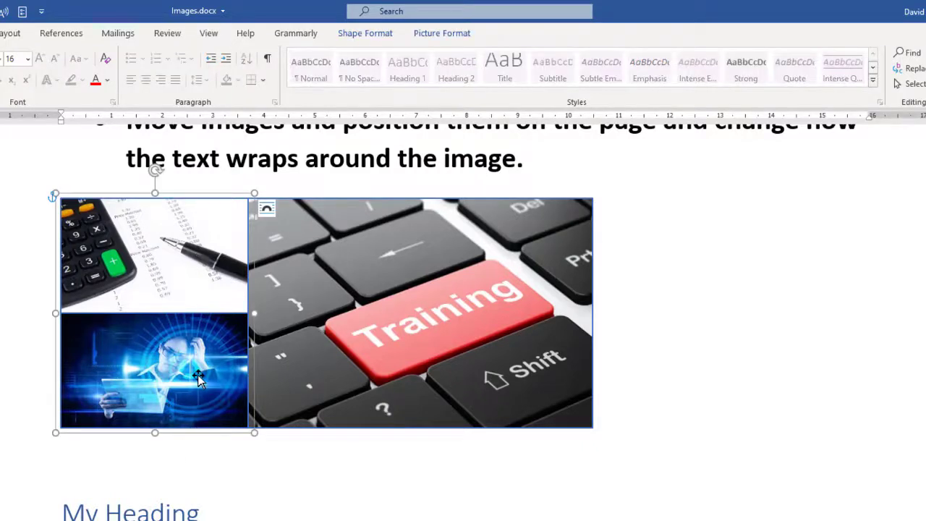
left_click_drag(434, 293, 464, 299)
left_click(465, 300, "ctrl")
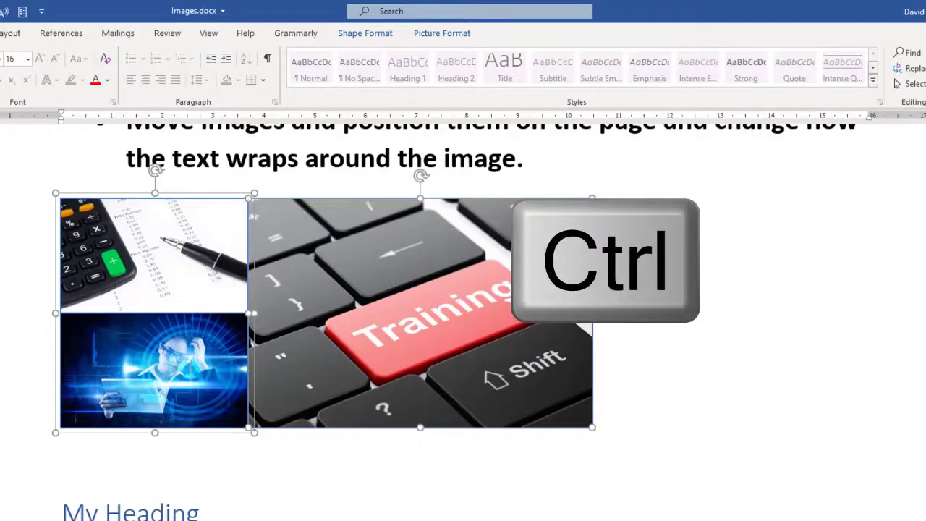
left_click(427, 40)
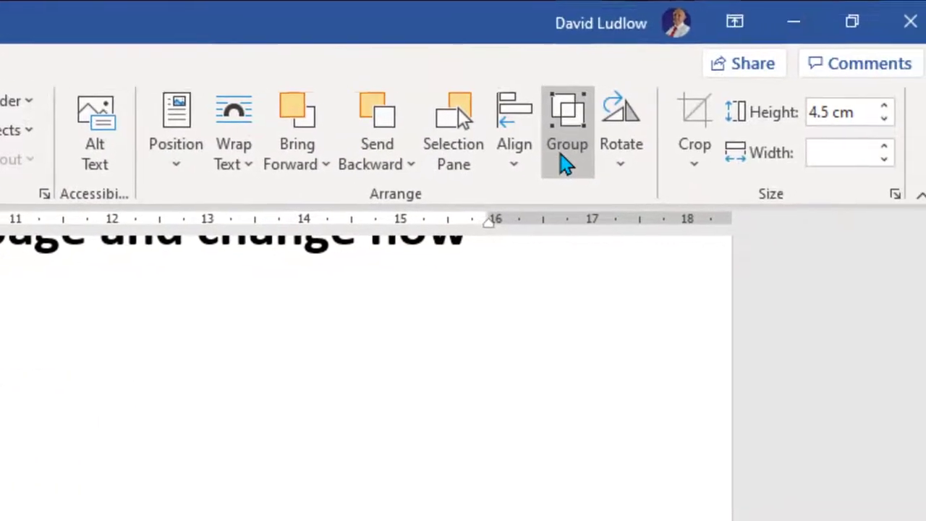
left_click(553, 156)
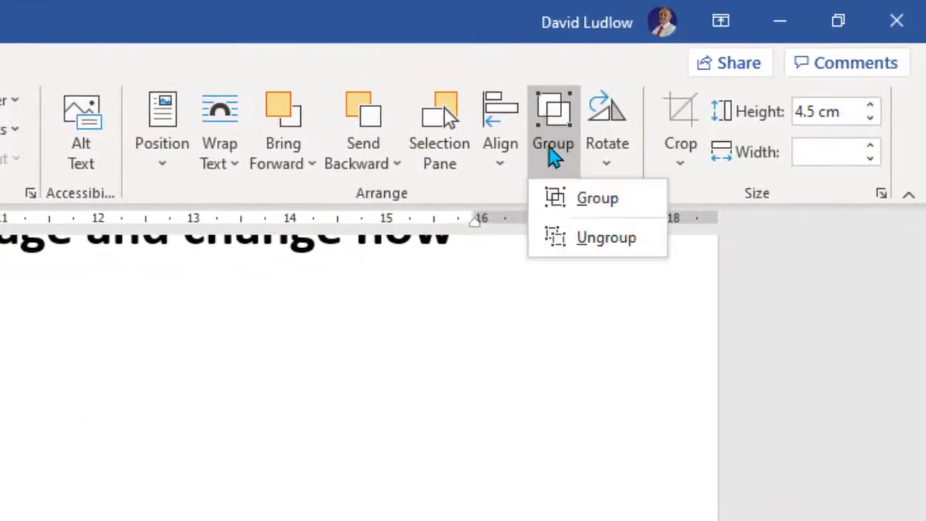
left_click(592, 209)
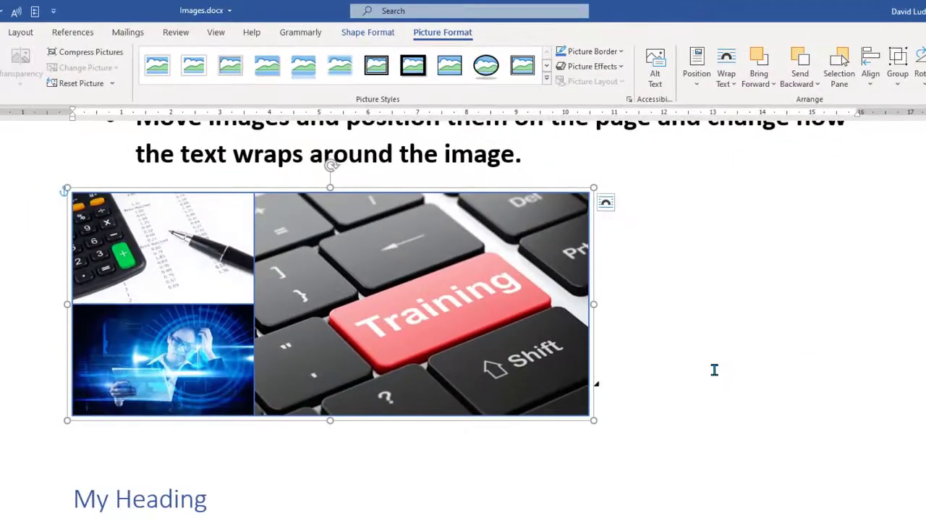
left_click(714, 370)
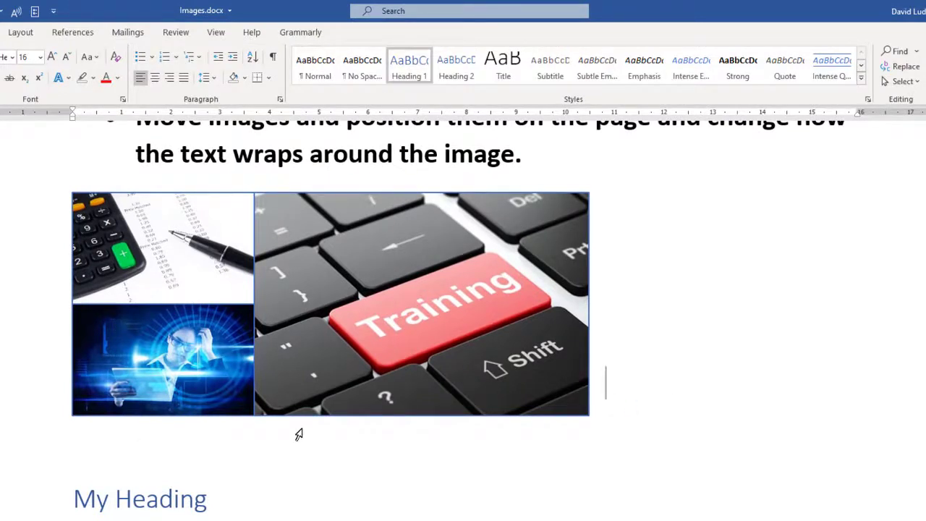
Step: Scale the grouped picture block down proportionally using its bottom-right corner handle with Shift held
left_click(395, 340)
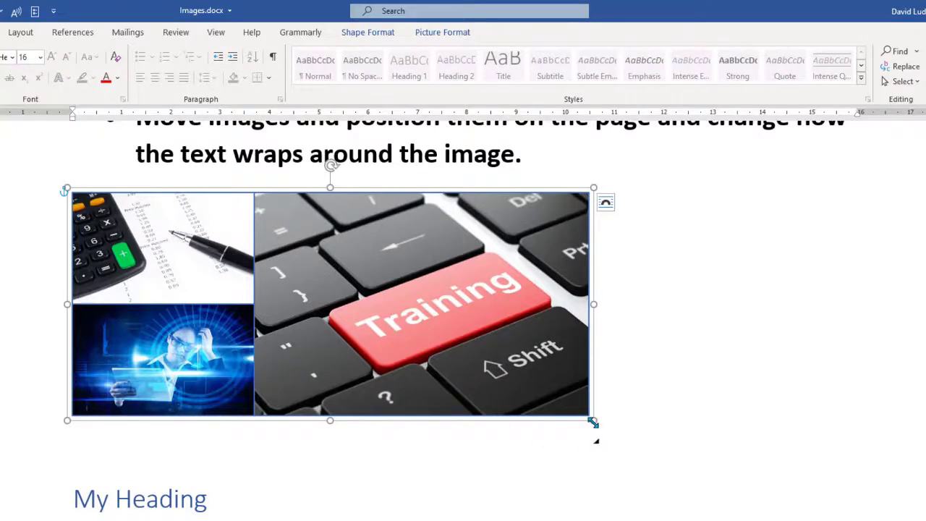
key("shift")
left_click_drag(592, 420, 422, 347)
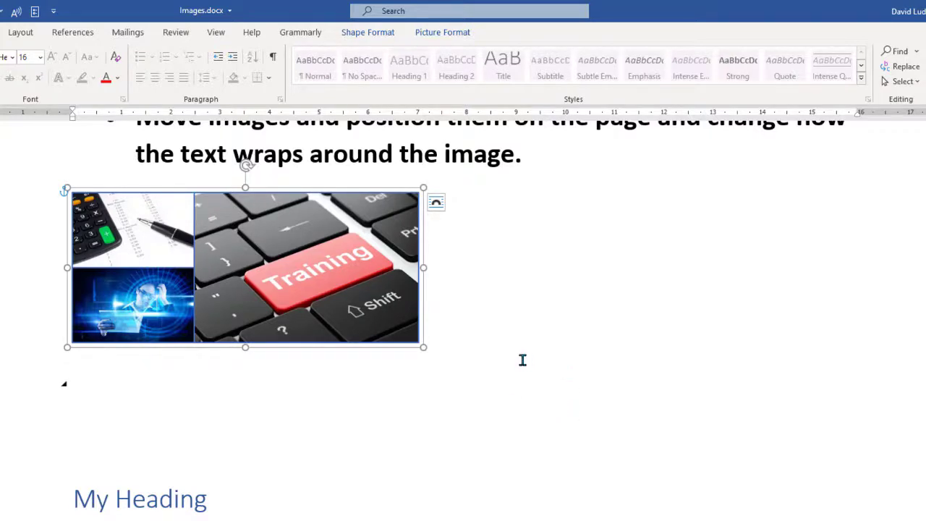
Step: Apply Square text wrapping to the grouped picture block
left_click(442, 32)
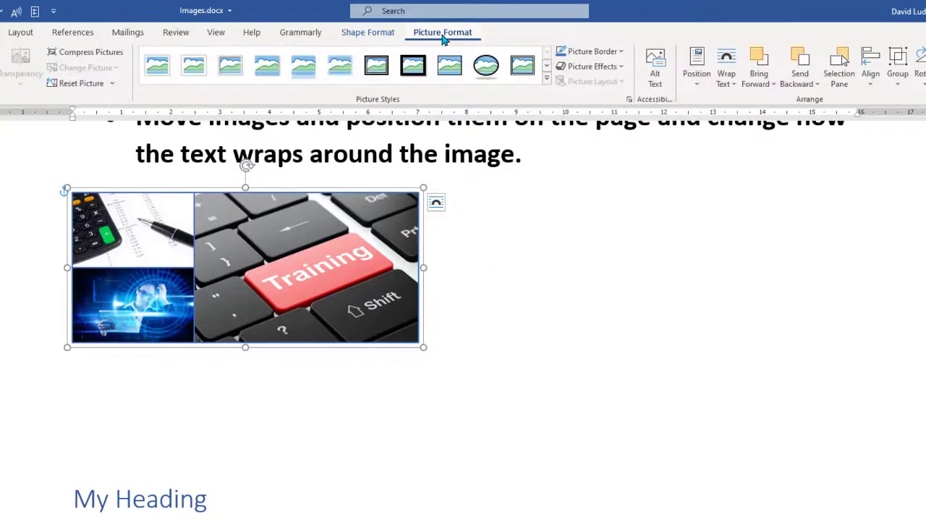
left_click(727, 85)
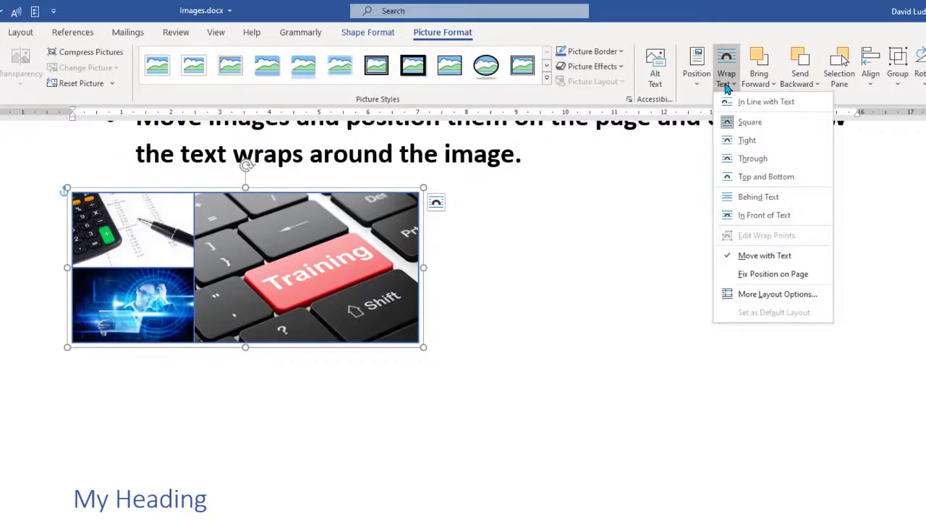
left_click(769, 125)
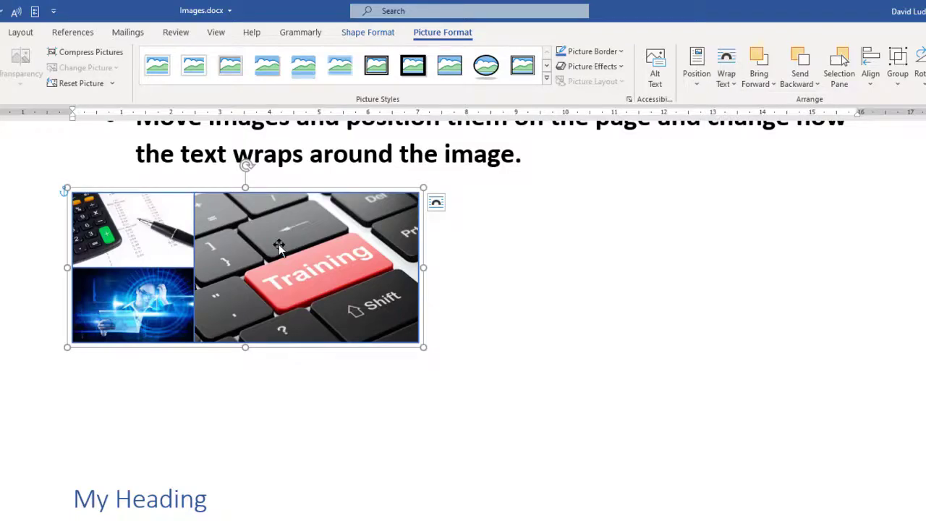
Step: Drag the grouped picture into the middle of the first Lorem ipsum paragraph under My Heading
left_click_drag(281, 248, 516, 441)
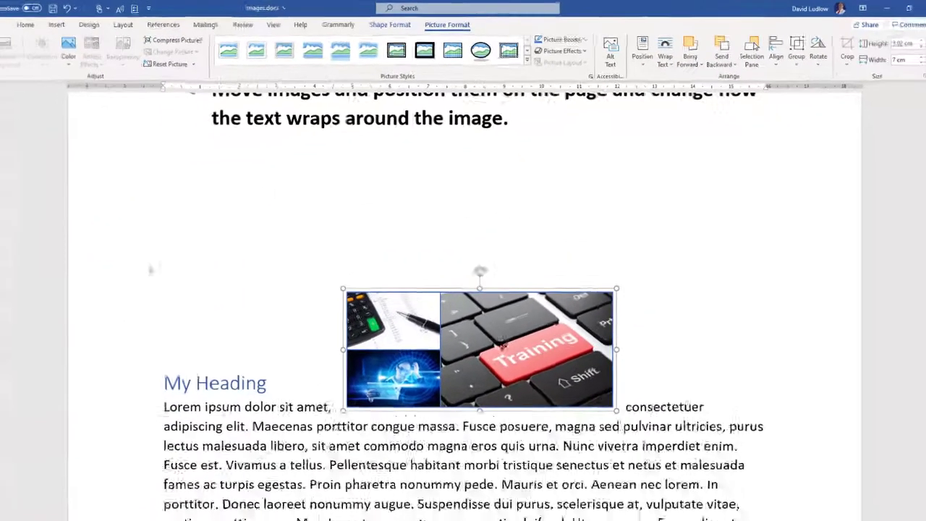
left_click_drag(503, 344, 487, 443)
scroll(534, 268, "down", 3)
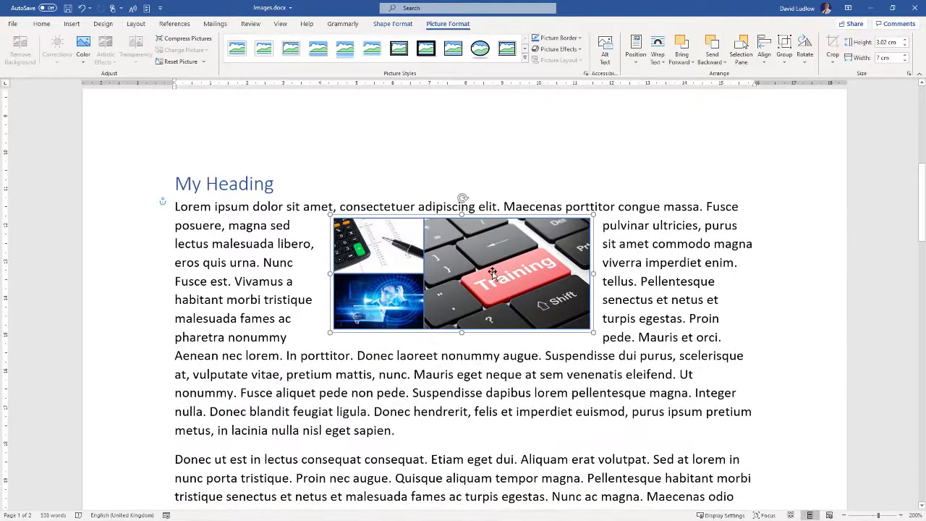
left_click_drag(494, 286, 512, 308)
left_click_drag(525, 301, 472, 310)
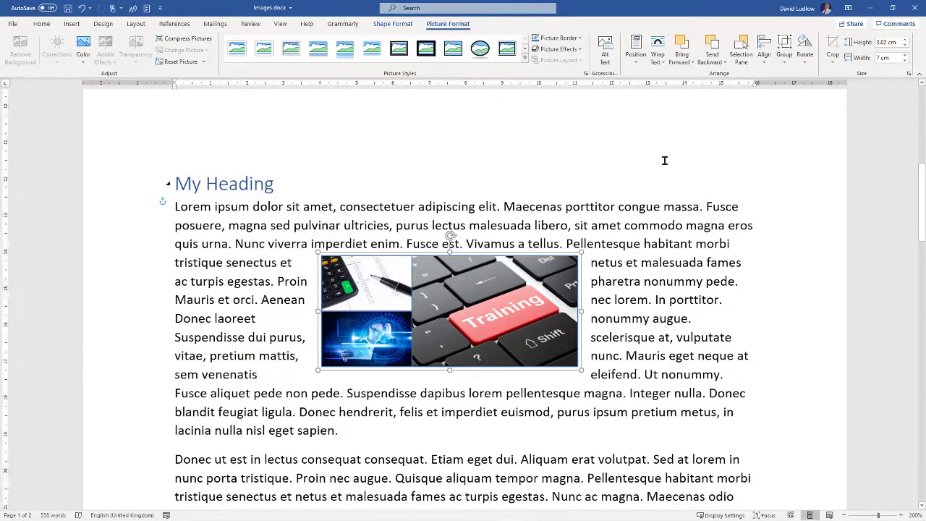
Step: Glance at the Wrap Text options, then open the Insert > Shapes gallery with Alt, N, S, H
scroll(664, 166, "down", 3)
scroll(664, 163, "up", 2)
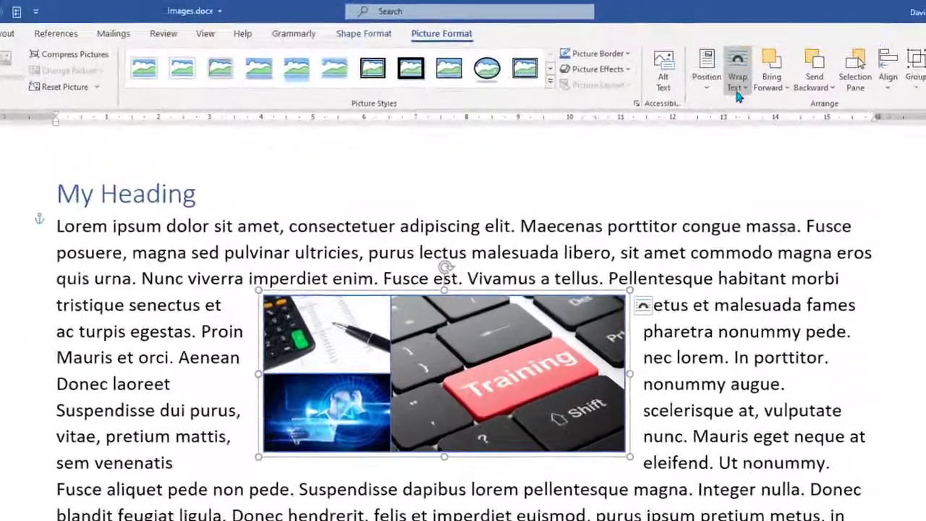
left_click(677, 61)
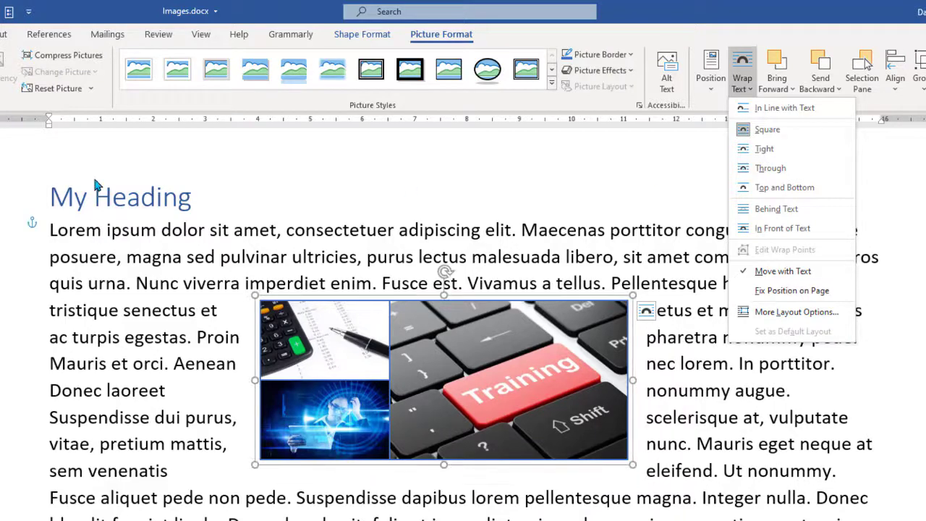
key("Escape")
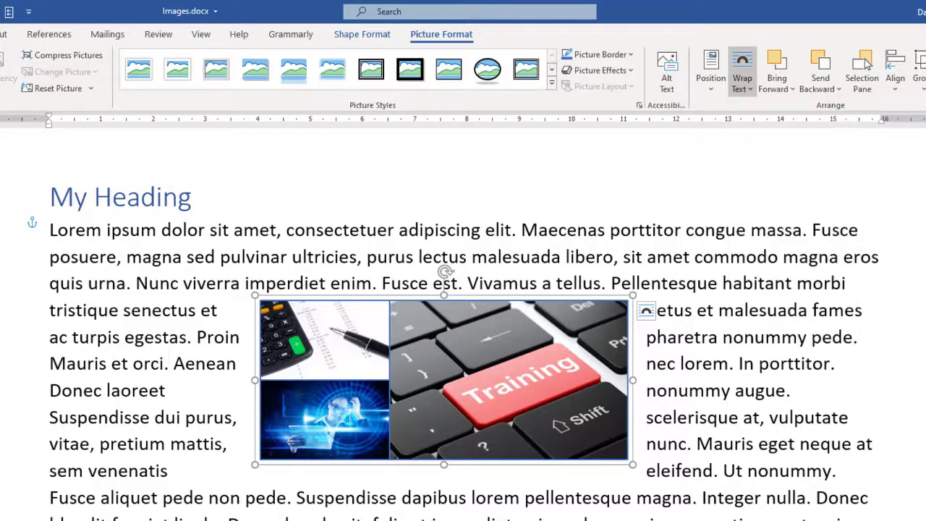
key("alt+n")
key("s")
key("h")
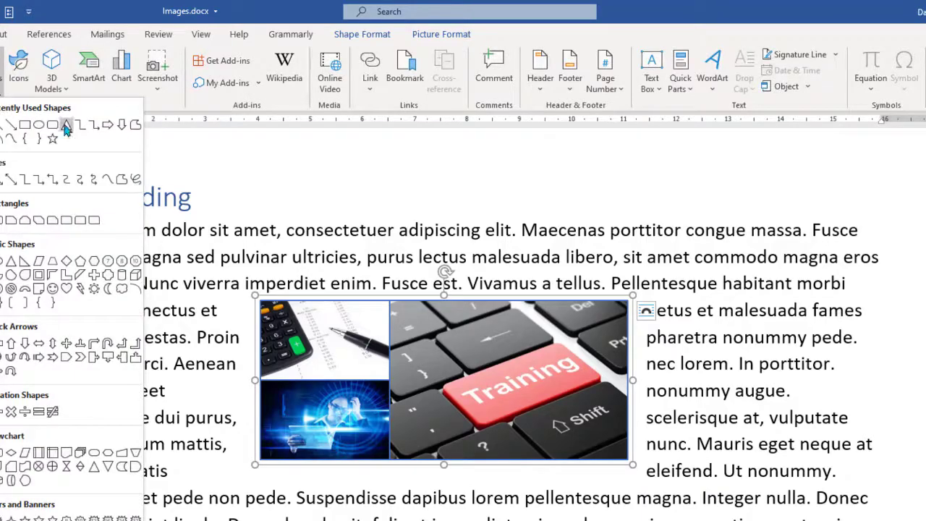
Step: Draw a blue isosceles triangle over the text on the right
left_click(65, 128)
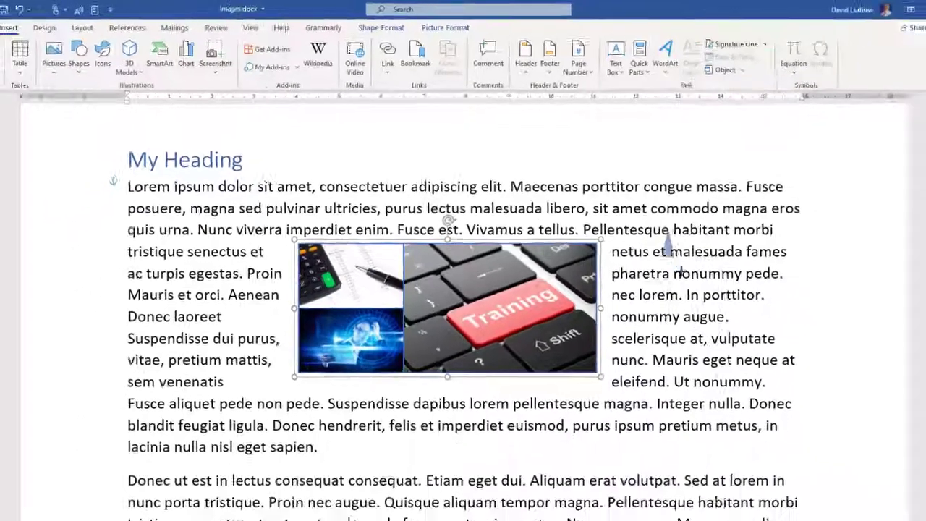
left_click_drag(698, 288, 830, 447)
left_click_drag(724, 313, 738, 352)
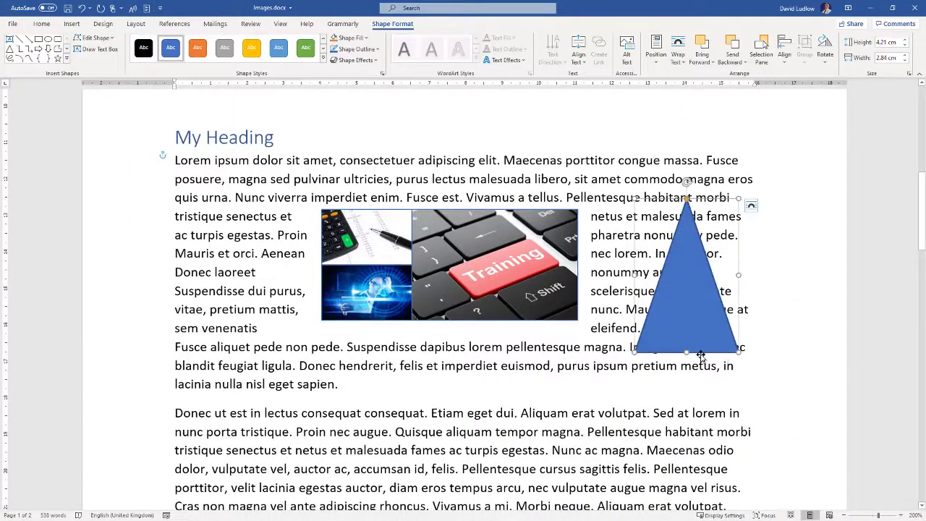
Step: Give the triangle Tight wrapping, move it below the picture, then switch it to Square wrapping
left_click(679, 61)
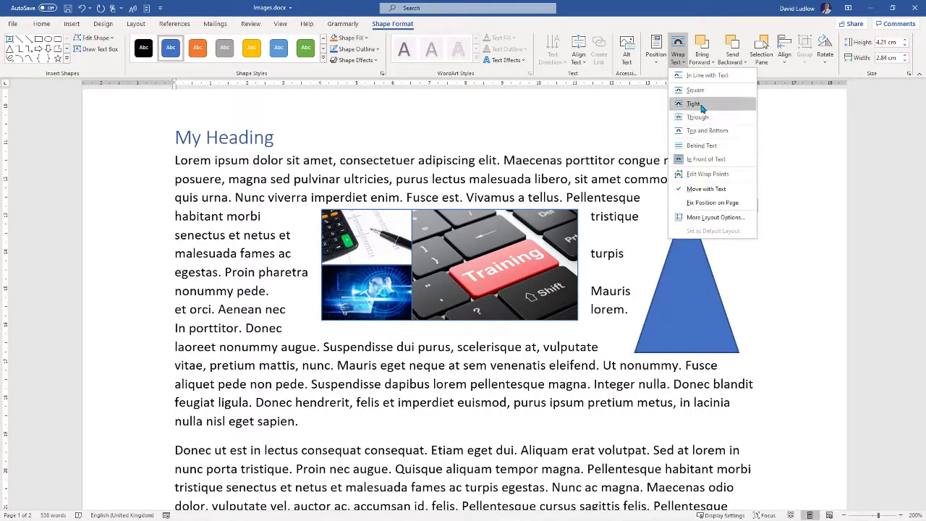
left_click(700, 108)
left_click_drag(682, 291, 462, 435)
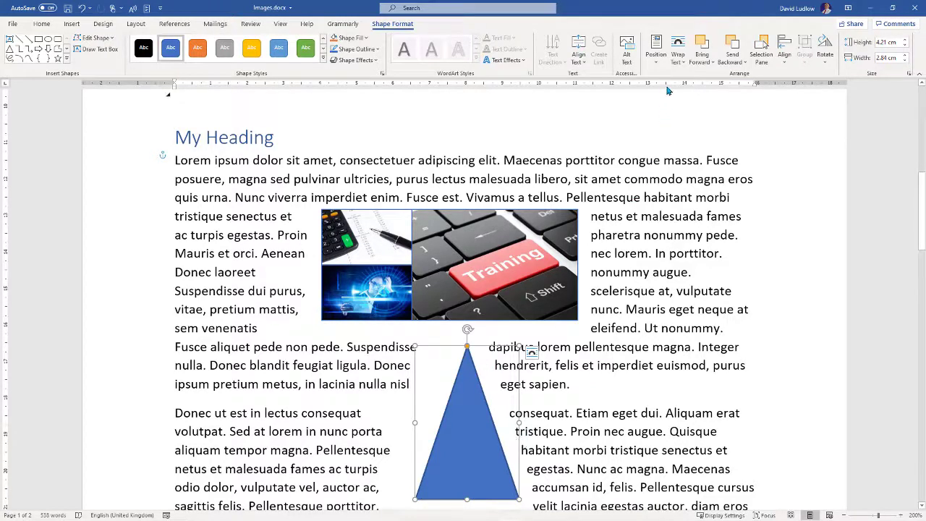
left_click(677, 52)
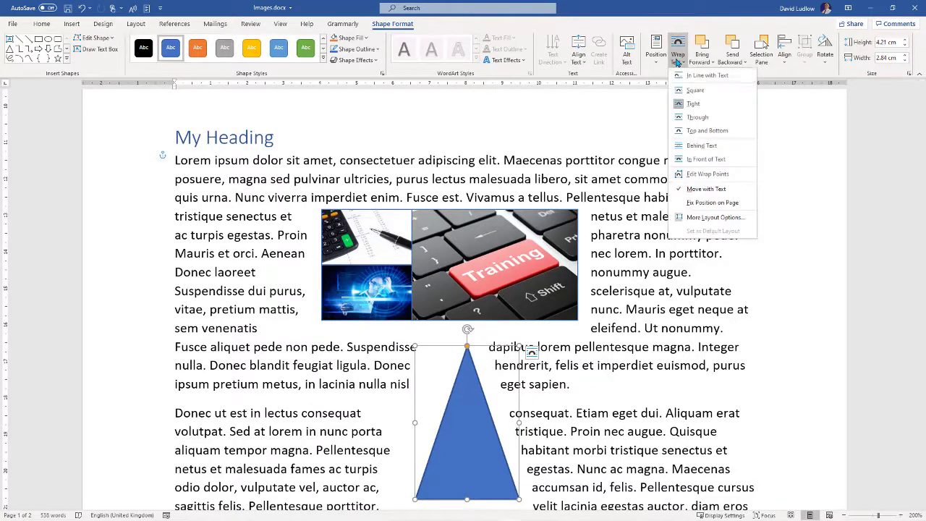
left_click(695, 90)
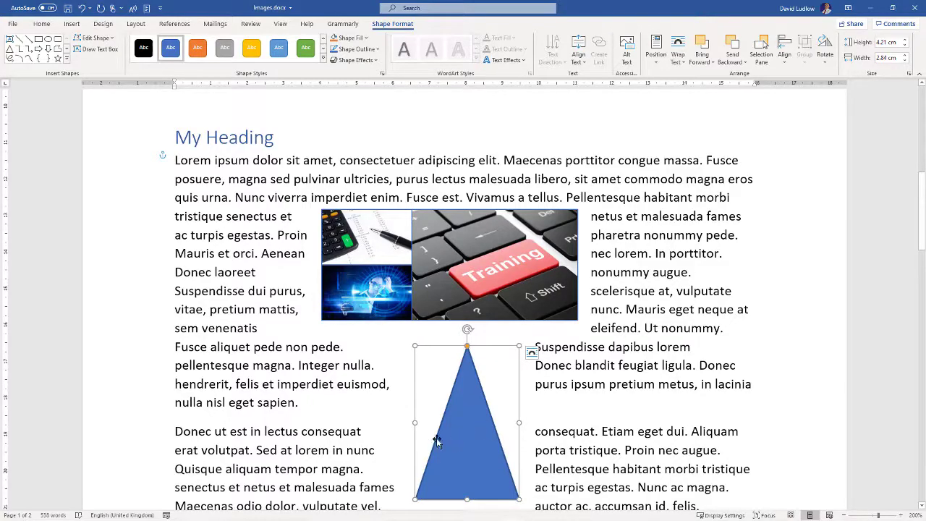
Step: Delete the triangle and set the grouped picture to Top and Bottom wrapping
key("Delete")
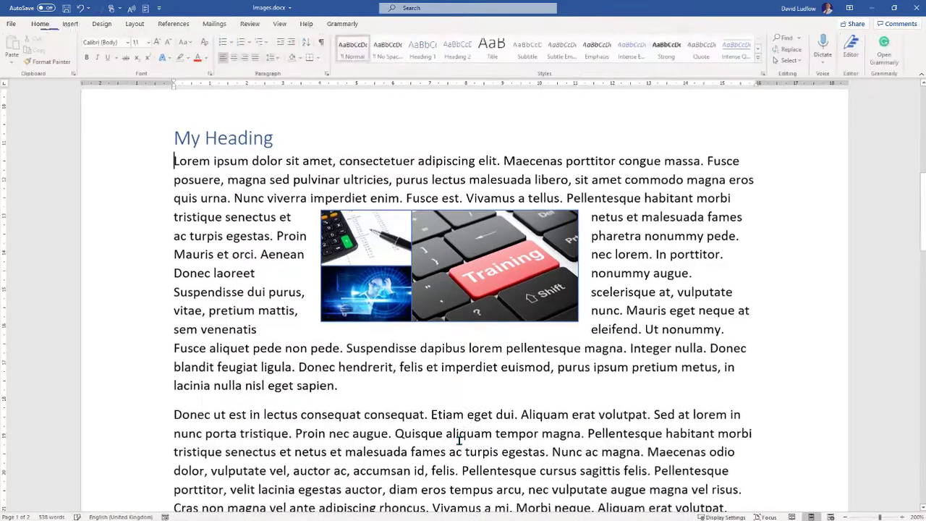
left_click(445, 333)
left_click(733, 64)
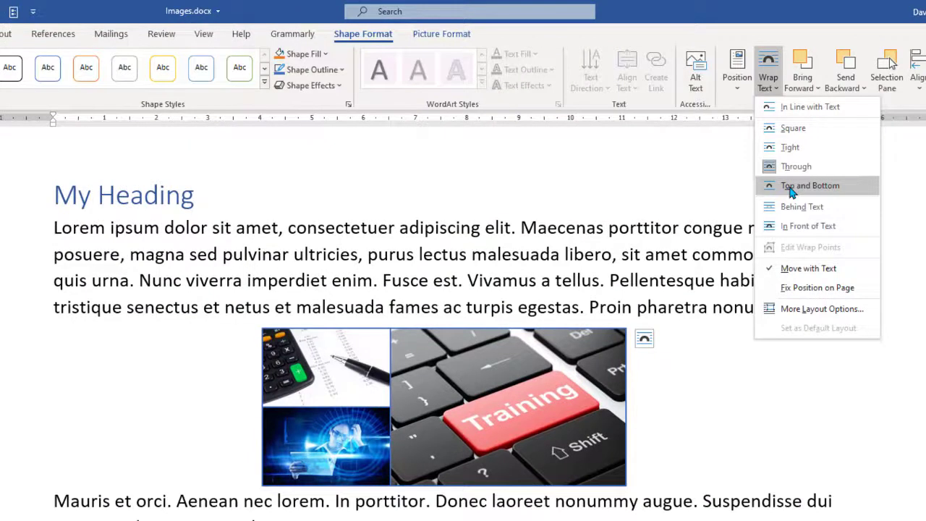
left_click(791, 189)
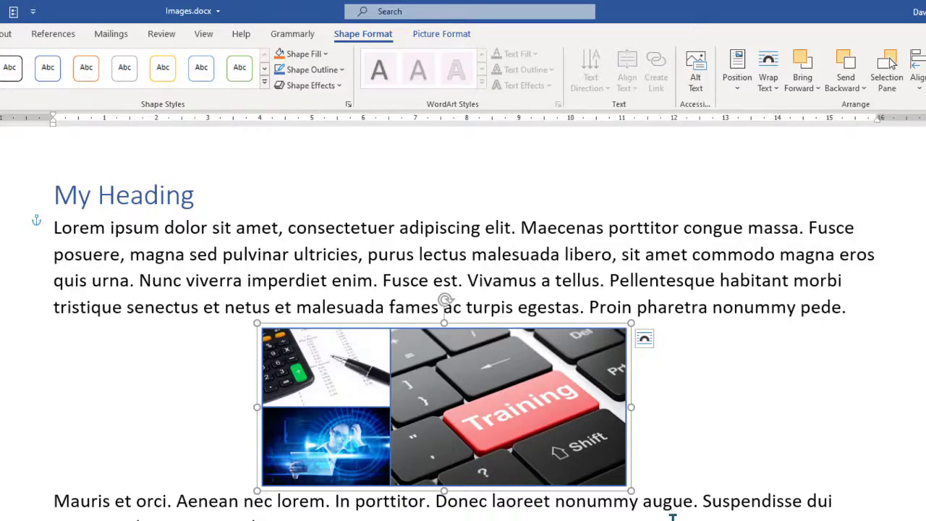
Step: Switch the picture to Behind Text, then In Front of Text, and nudge it over the text
left_click(768, 72)
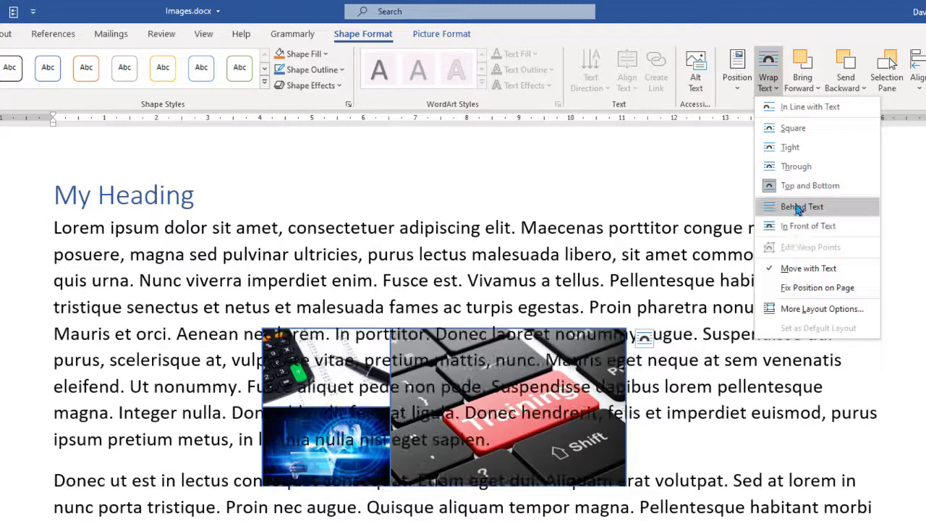
left_click(799, 208)
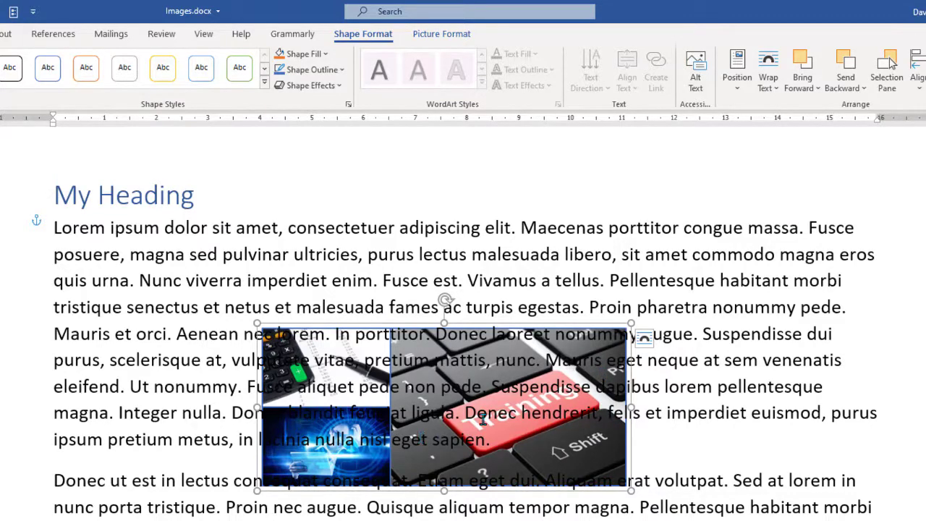
left_click(773, 86)
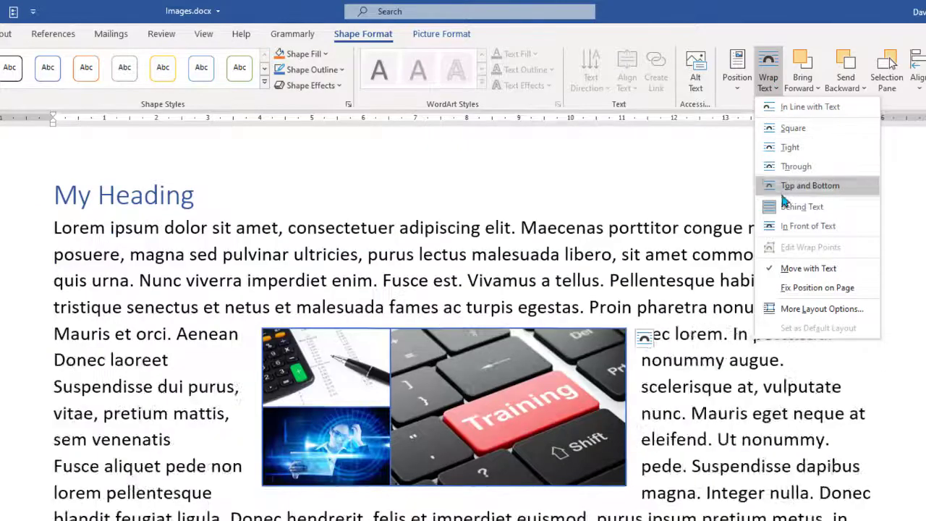
left_click(819, 230)
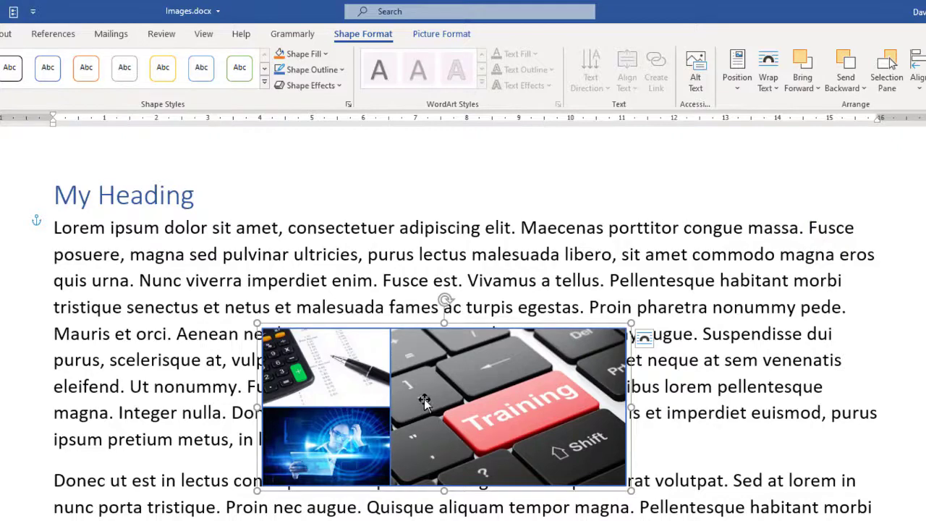
left_click_drag(426, 402, 425, 374)
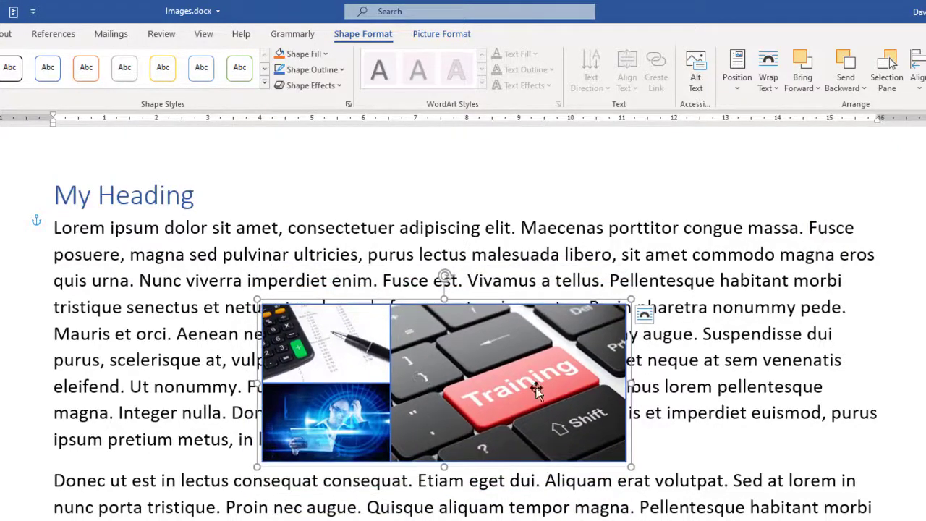
left_click(771, 92)
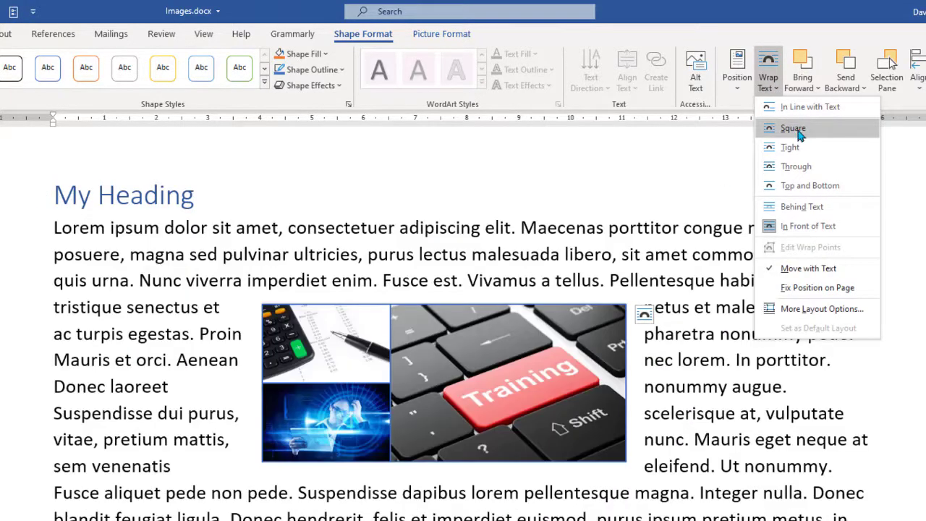
Step: Apply square text wrapping and drag the picture to the first paragraph's right margin
left_click(796, 130)
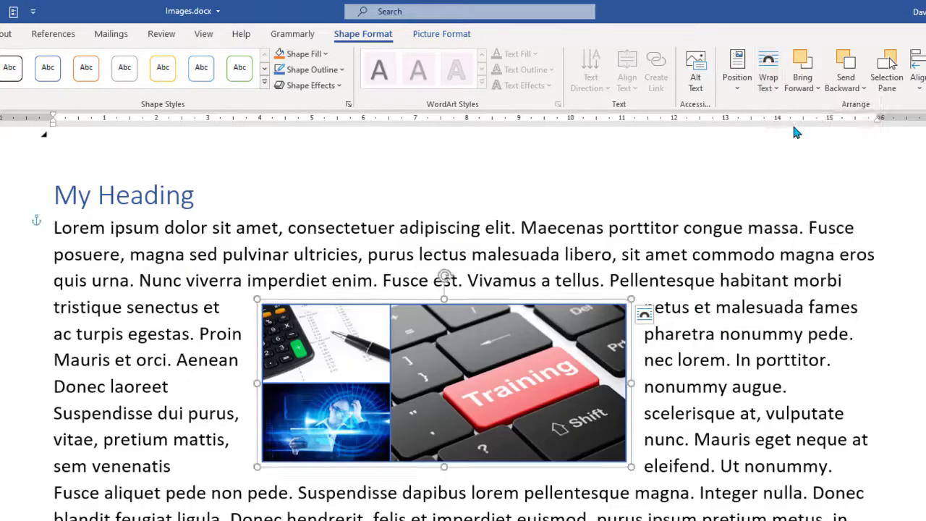
left_click_drag(479, 366, 725, 288)
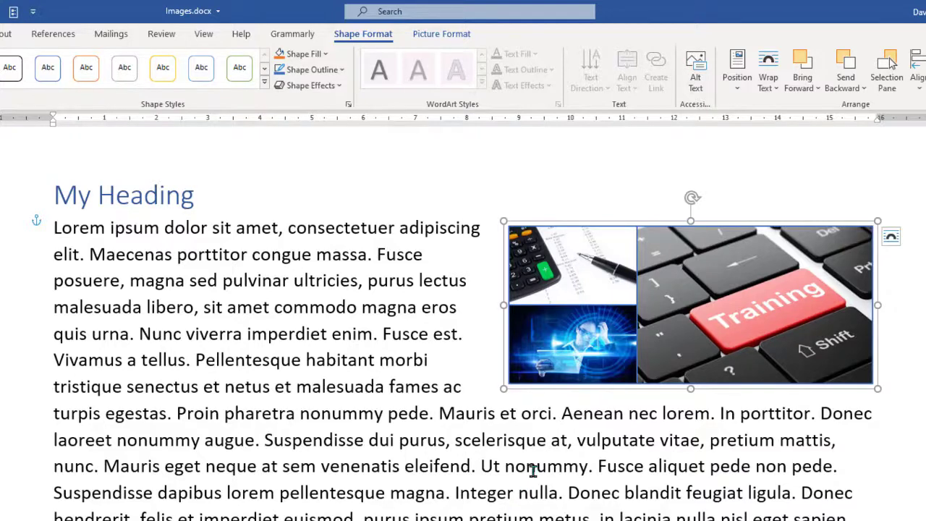
Step: Position the picture at Top Left with square text wrapping
left_click(738, 90)
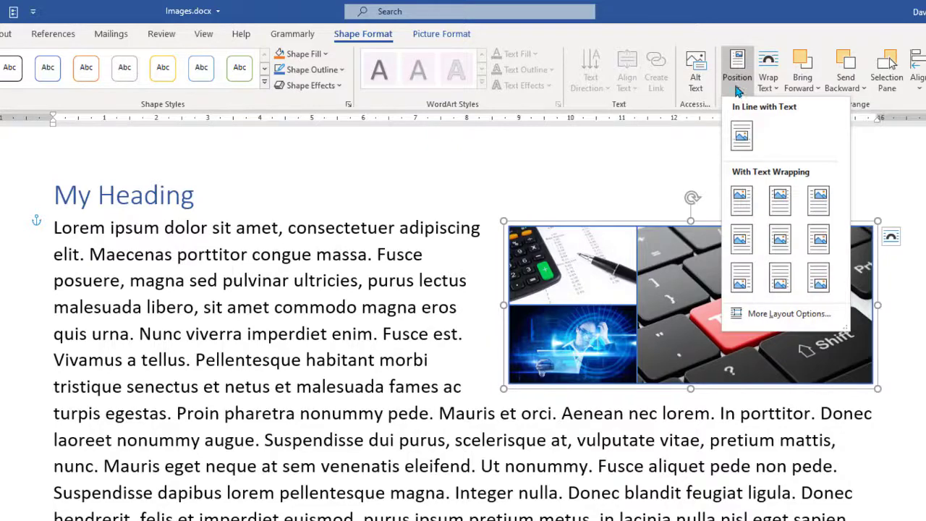
left_click(740, 203)
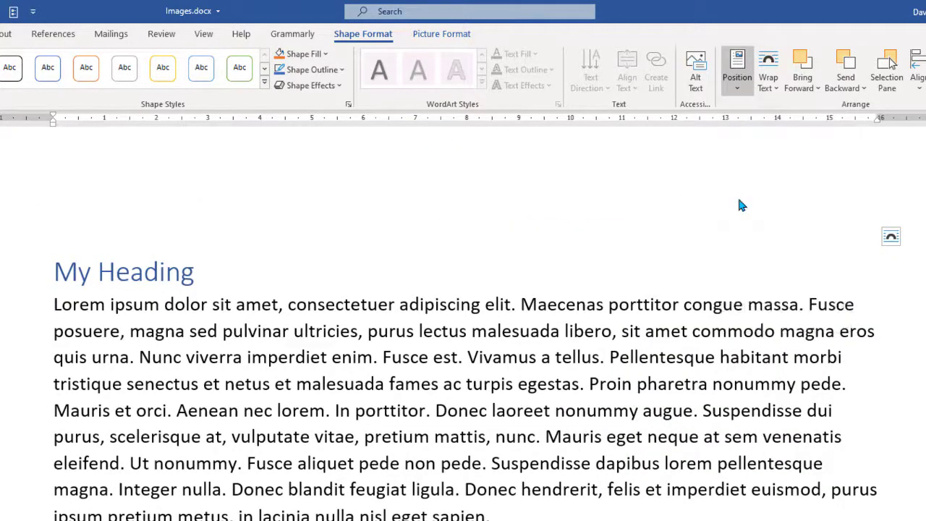
scroll(590, 347, "up", 5)
scroll(587, 371, "up", 5)
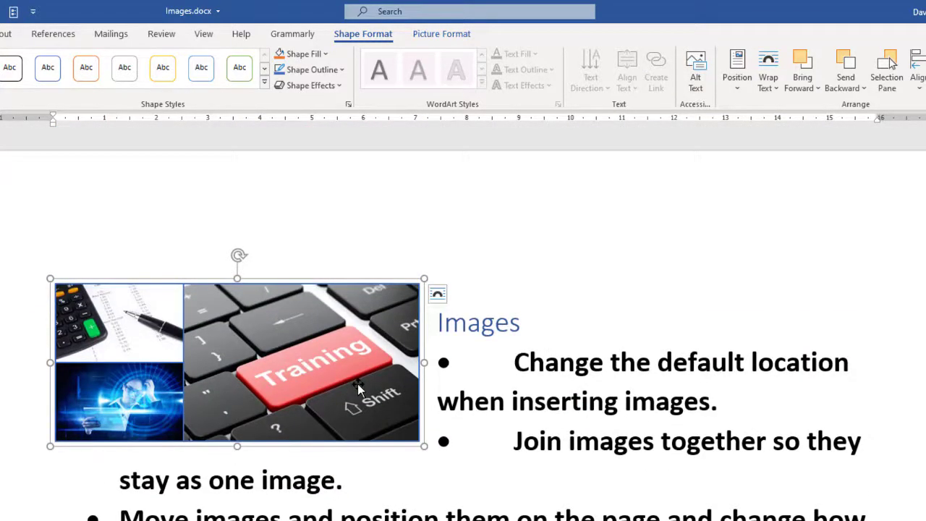
Step: Reposition the picture to Top Center, then drag it down into the Images bullet list
left_click(738, 84)
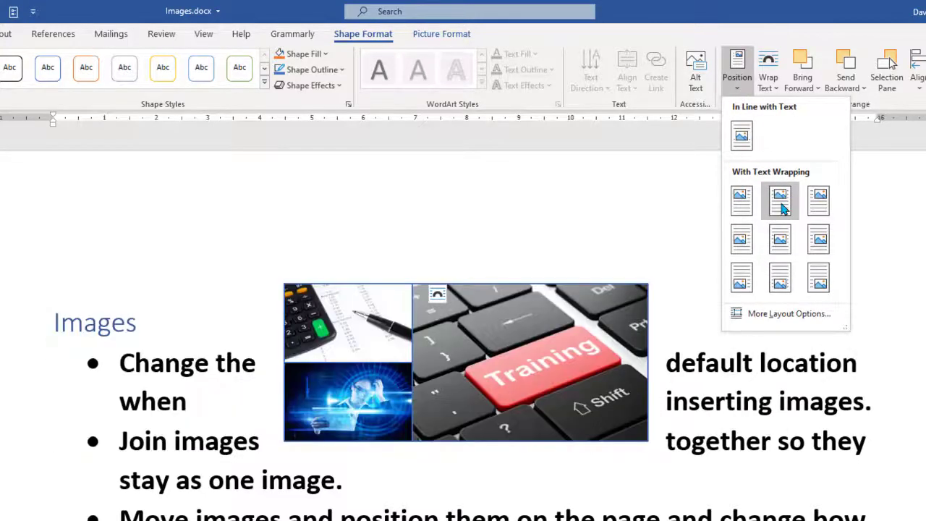
left_click(781, 207)
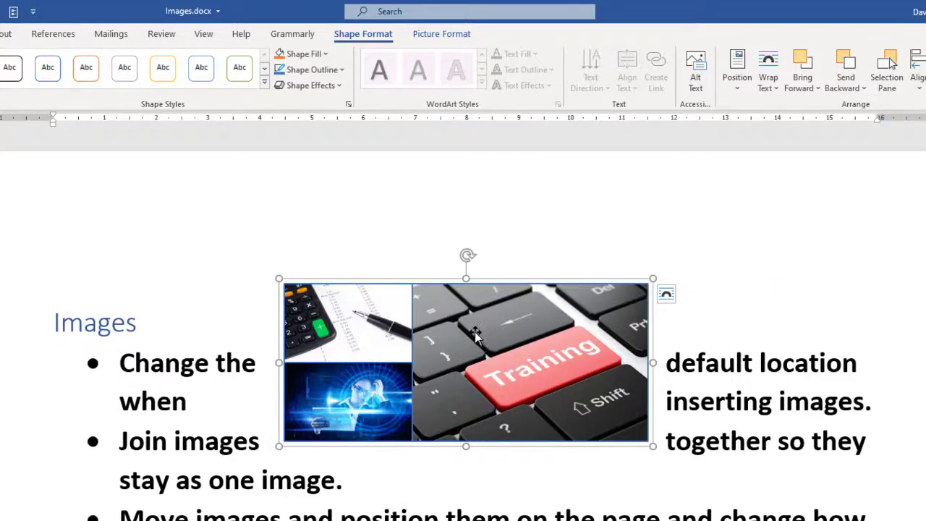
left_click_drag(476, 340, 482, 432)
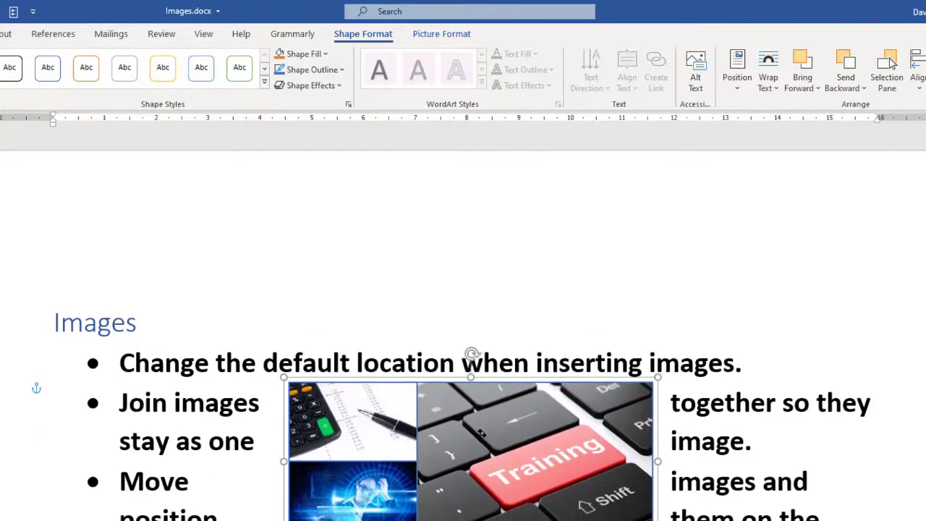